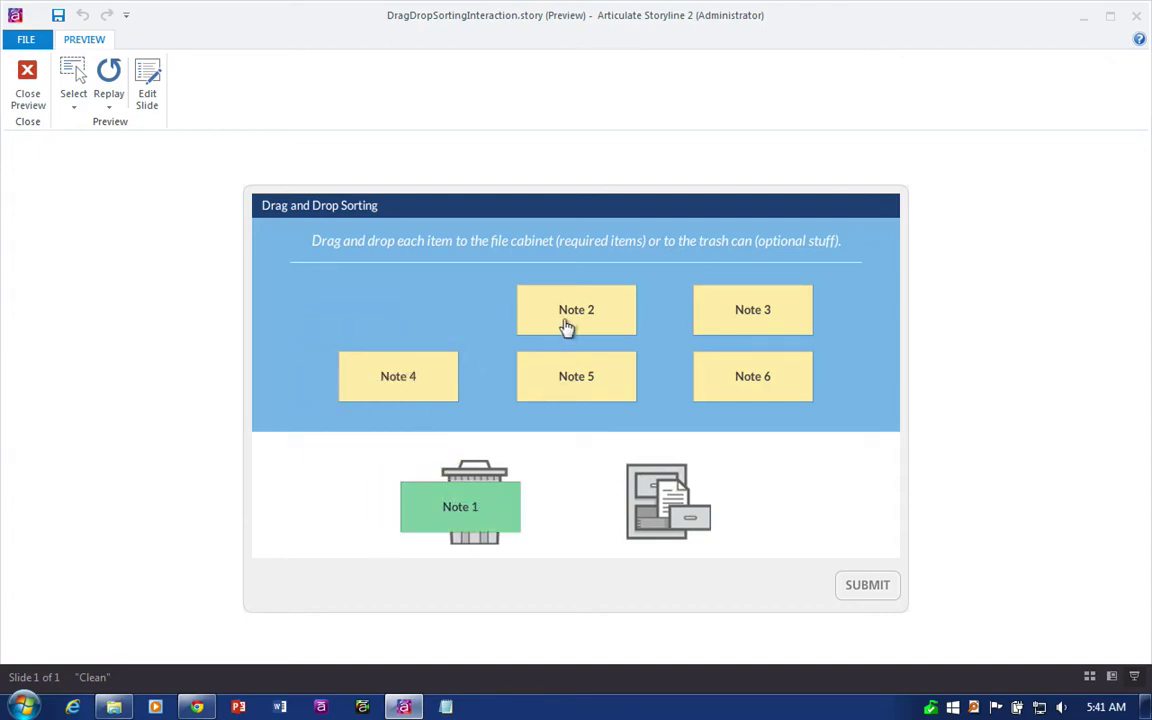
# Test the sorting interaction in the preview by moving Note 2 to the trash can and Notes 5, 6 and 4 to the file cabinet.
pyautogui.moveTo(566, 328); pyautogui.dragTo(470, 549)
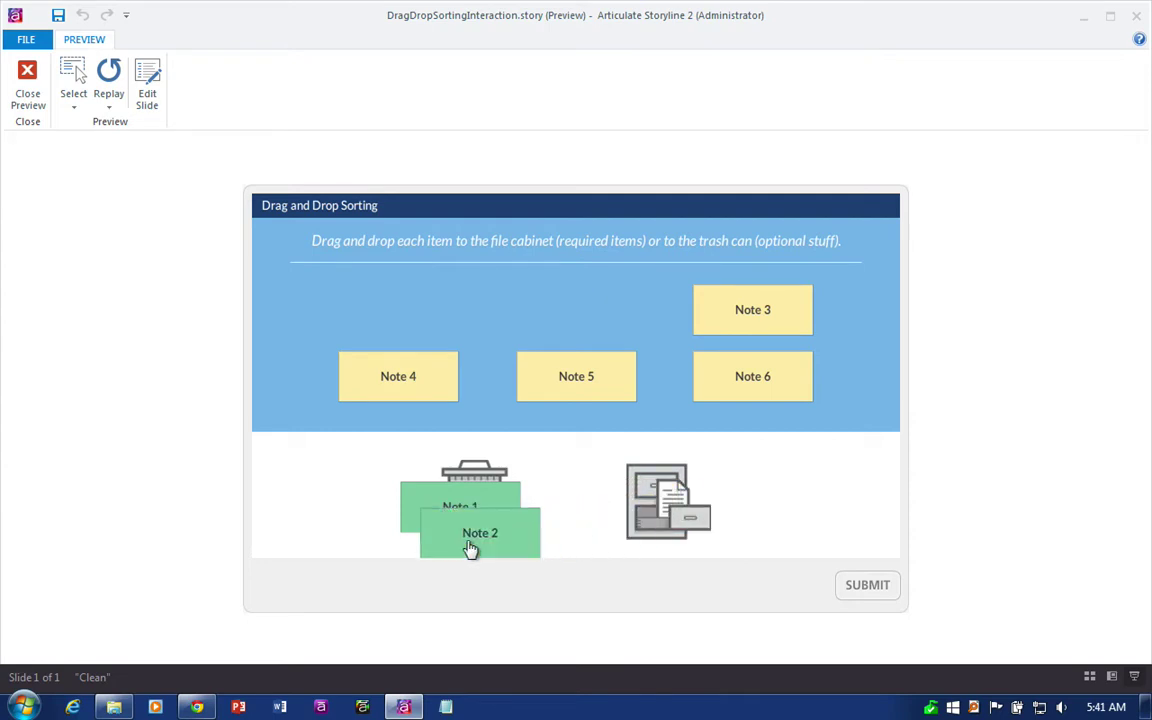
pyautogui.moveTo(576, 388); pyautogui.dragTo(660, 505)
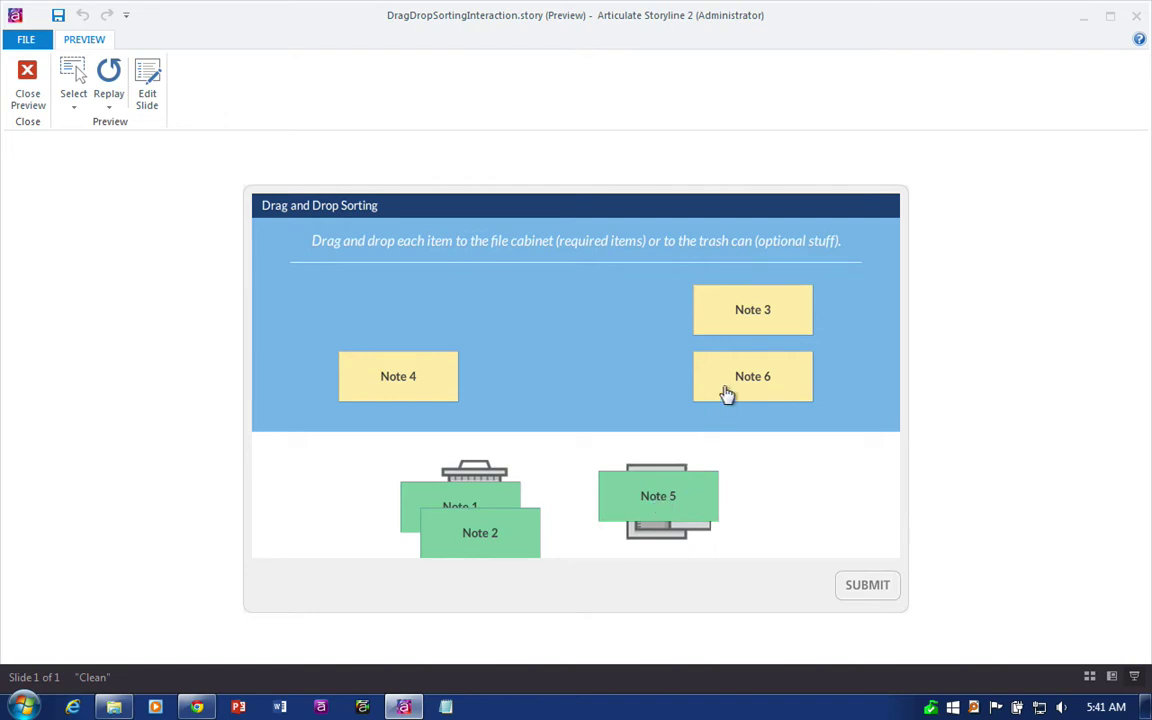
pyautogui.moveTo(727, 395); pyautogui.dragTo(660, 535)
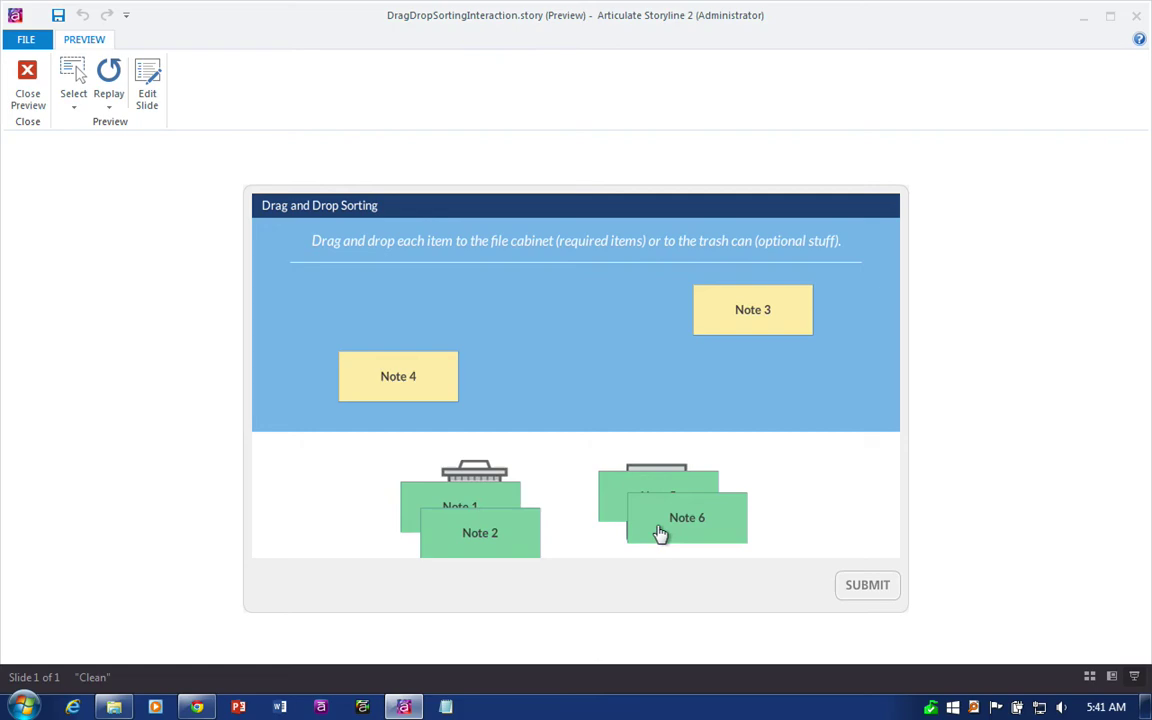
pyautogui.moveTo(412, 388); pyautogui.dragTo(663, 545)
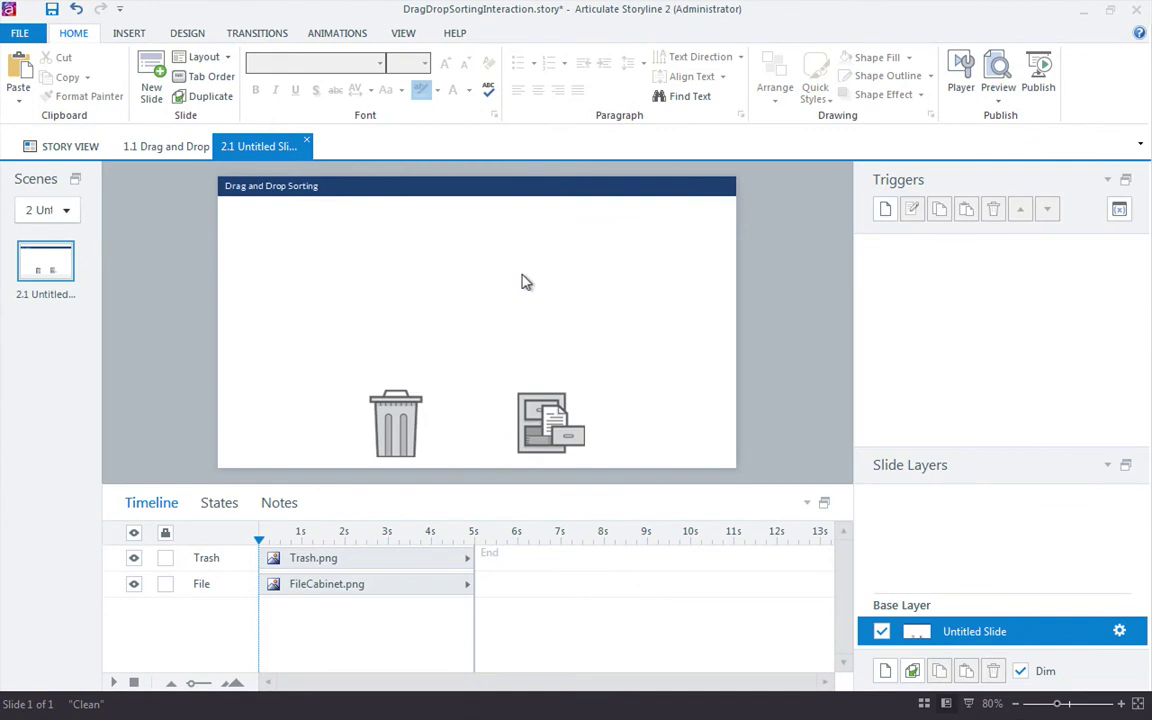
pyautogui.click(405, 400)
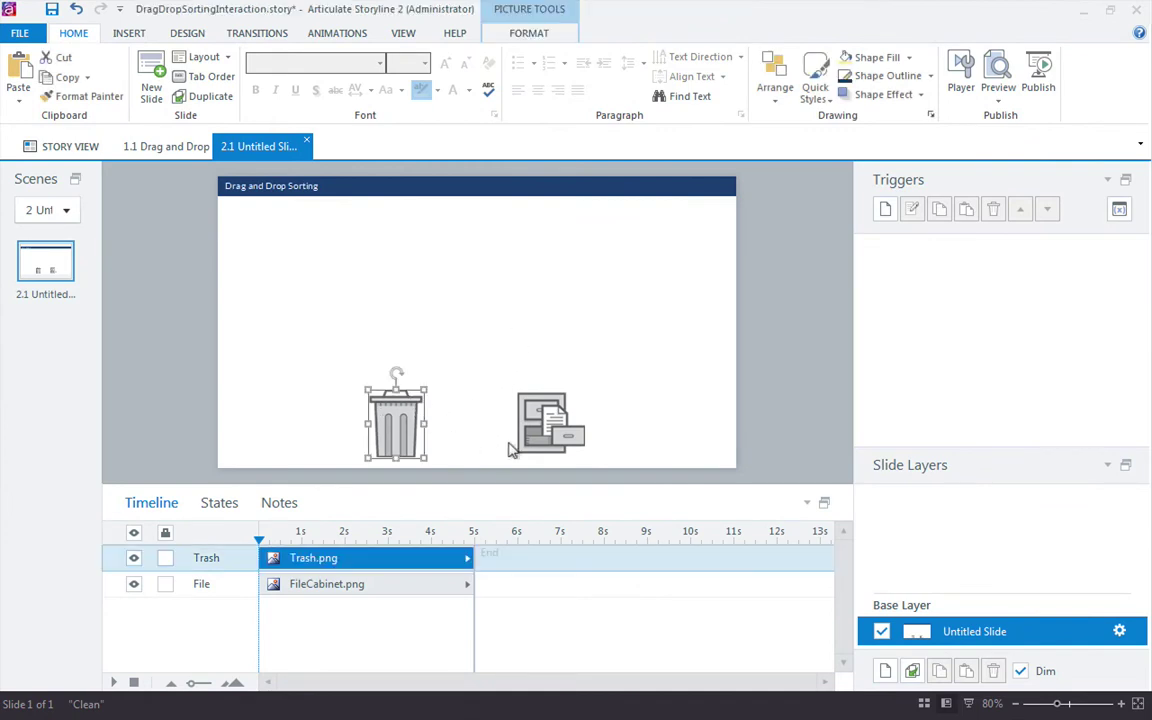
pyautogui.click(543, 436)
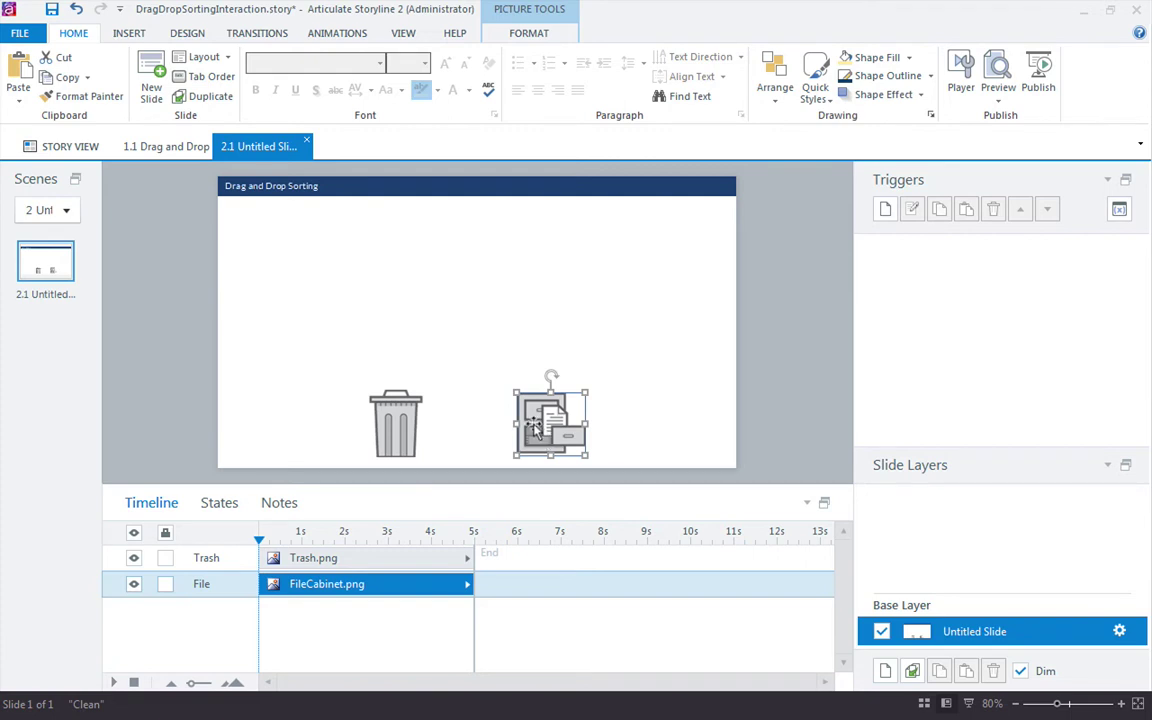
pyautogui.click(410, 320)
# Insert a rectangle about 154 px wide and 70 px high near the slide's upper-left corner and label it "Note 1".
pyautogui.click(128, 33)
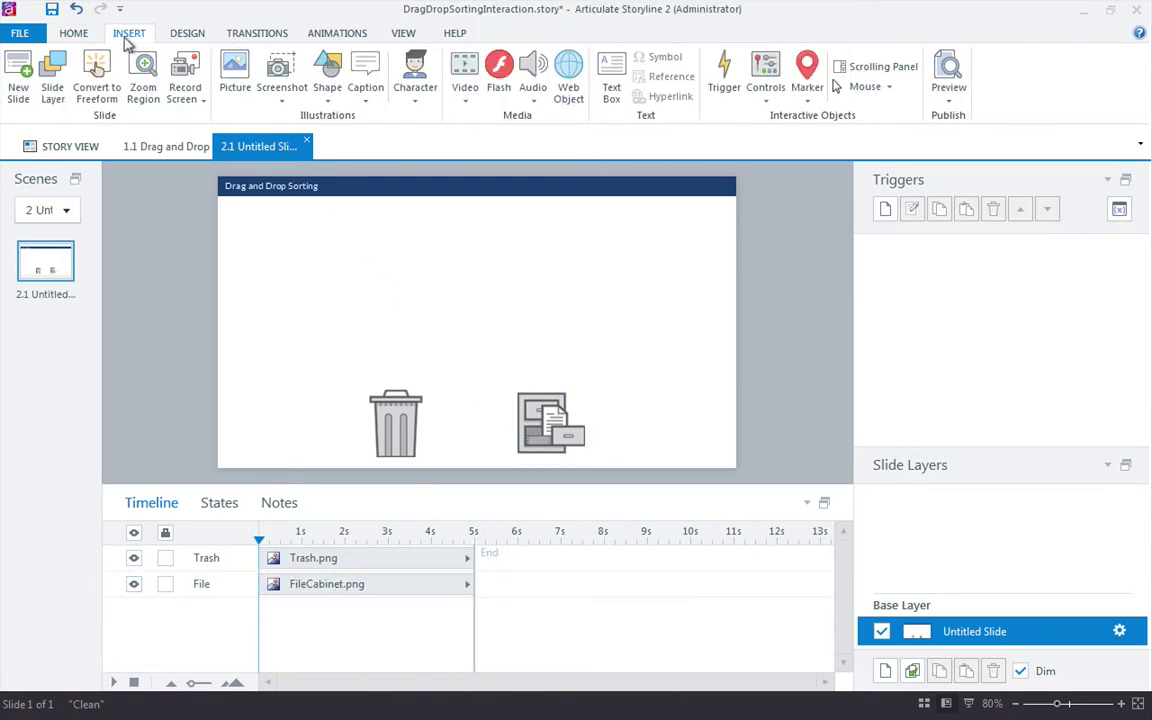
pyautogui.click(325, 85)
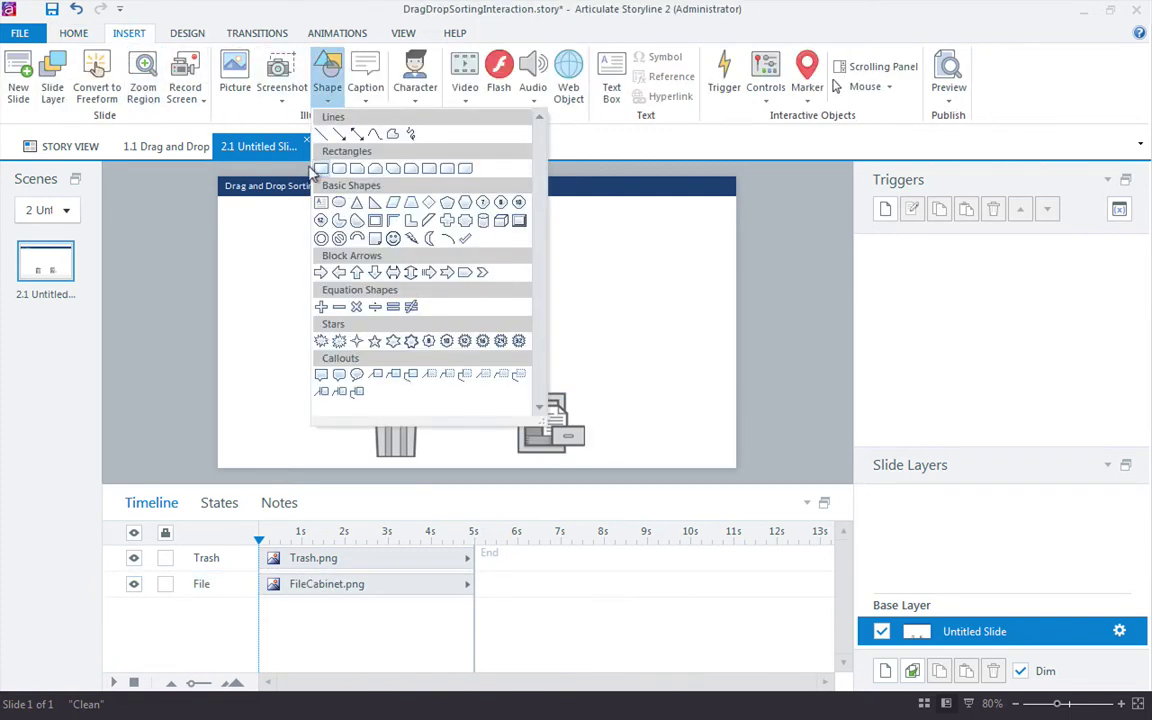
pyautogui.click(320, 168)
pyautogui.moveTo(303, 229)
pyautogui.mouseDown()
pyautogui.moveTo(377, 302)
pyautogui.moveTo(414, 280)
pyautogui.moveTo(347, 243)
pyautogui.mouseUp()
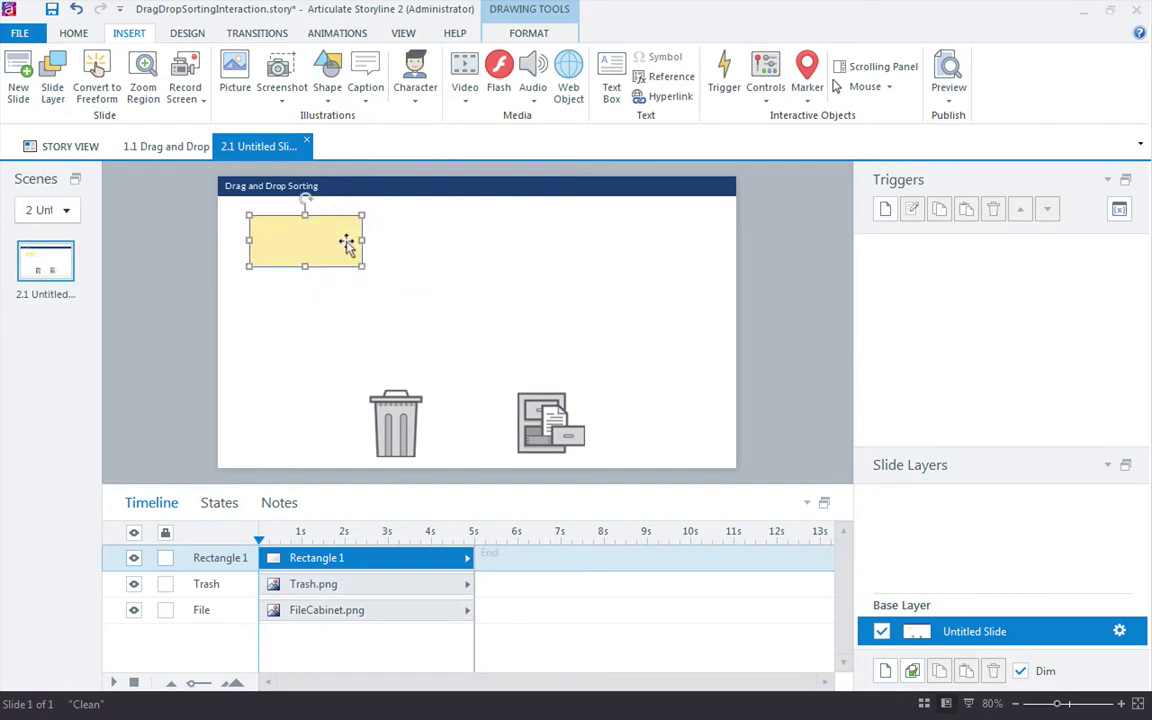
pyautogui.write('Note 1')
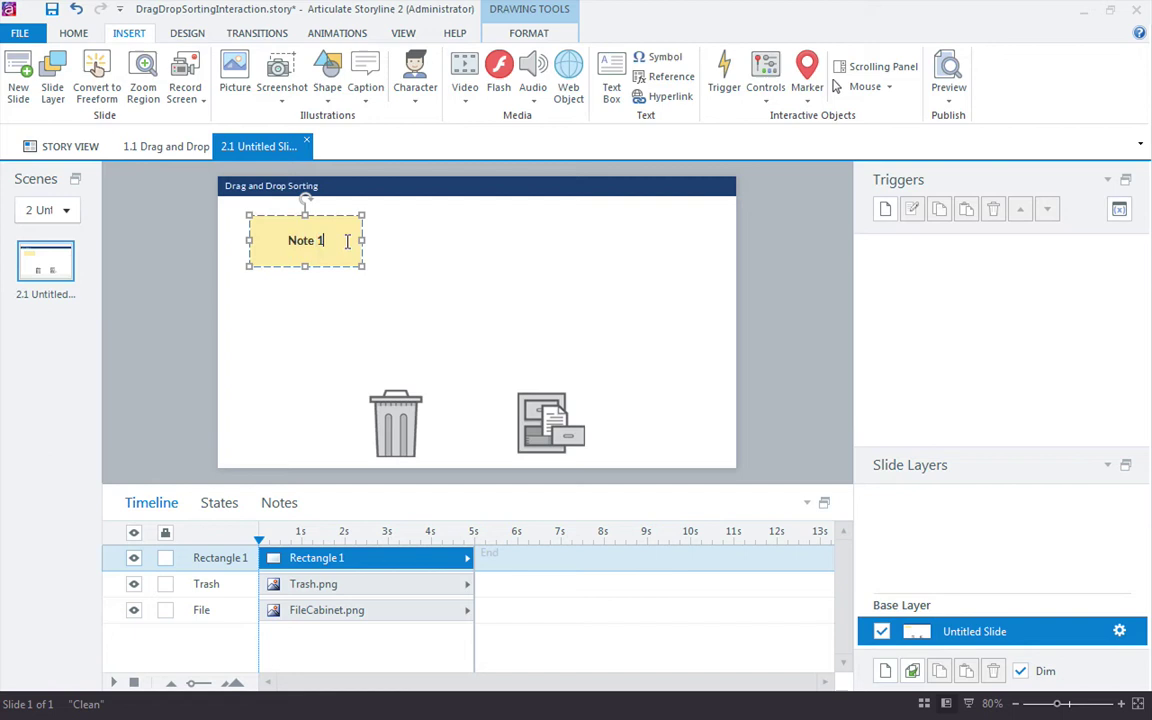
pyautogui.click(317, 212)
pyautogui.click(318, 224)
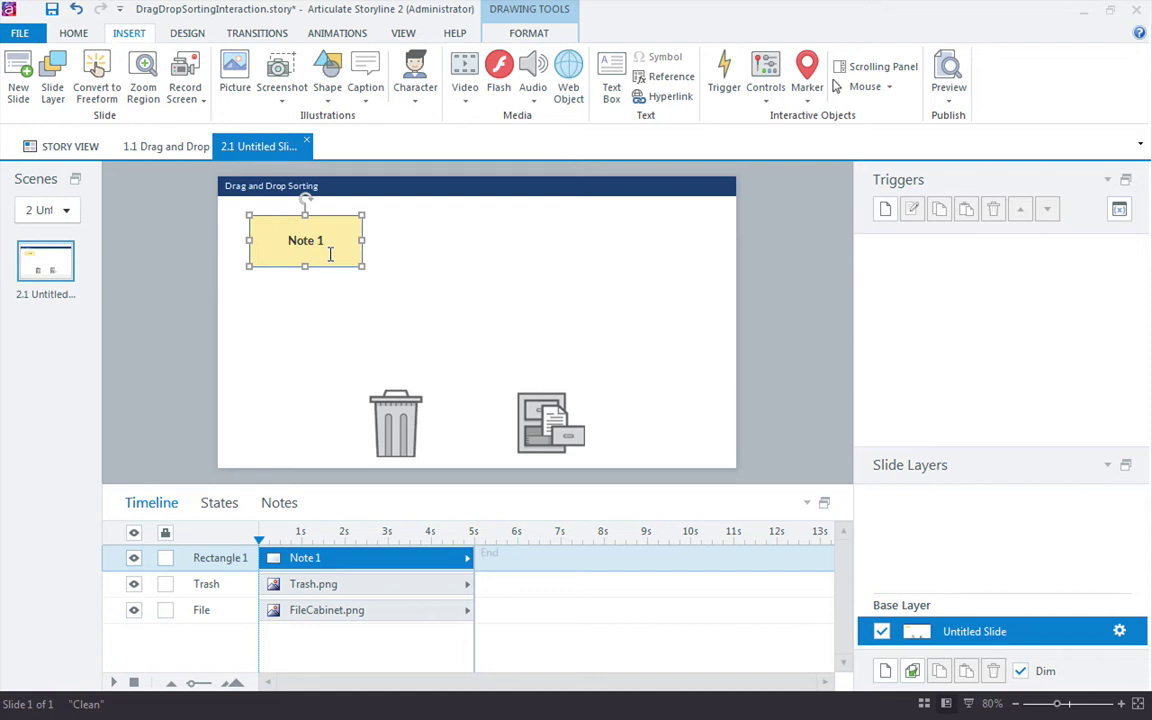
# Add a Drop Correct state to the Note 1 rectangle and fill that state with the green theme color.
pyautogui.click(215, 504)
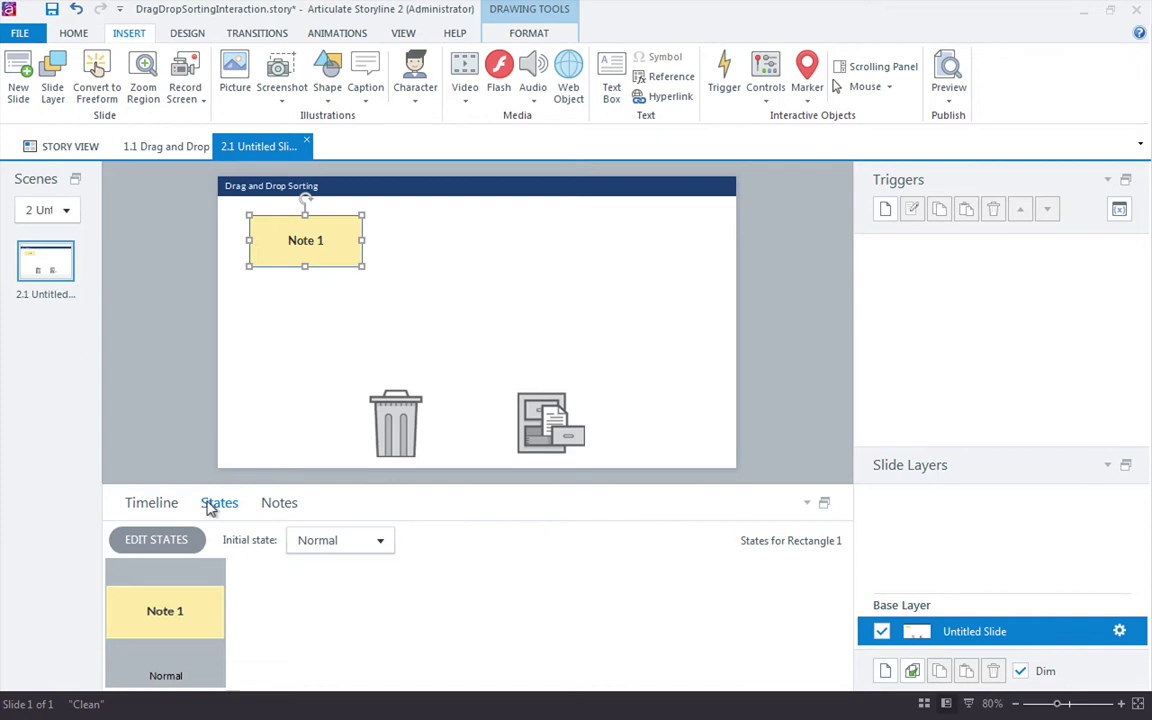
pyautogui.click(166, 540)
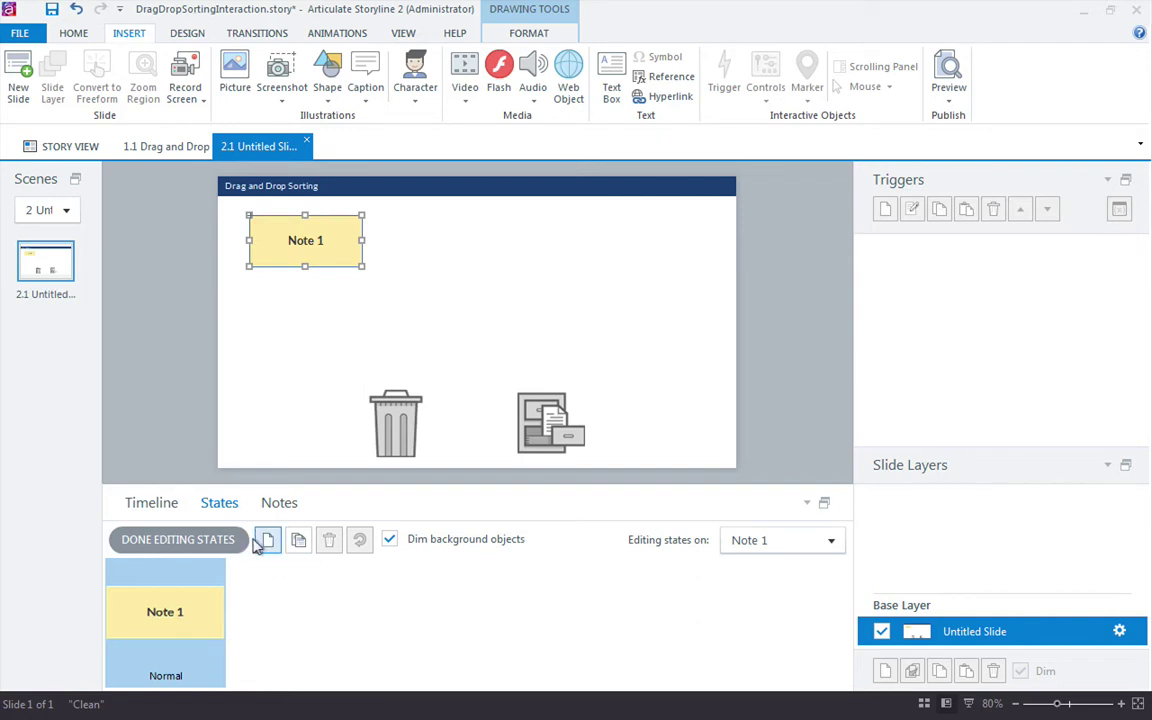
pyautogui.click(267, 540)
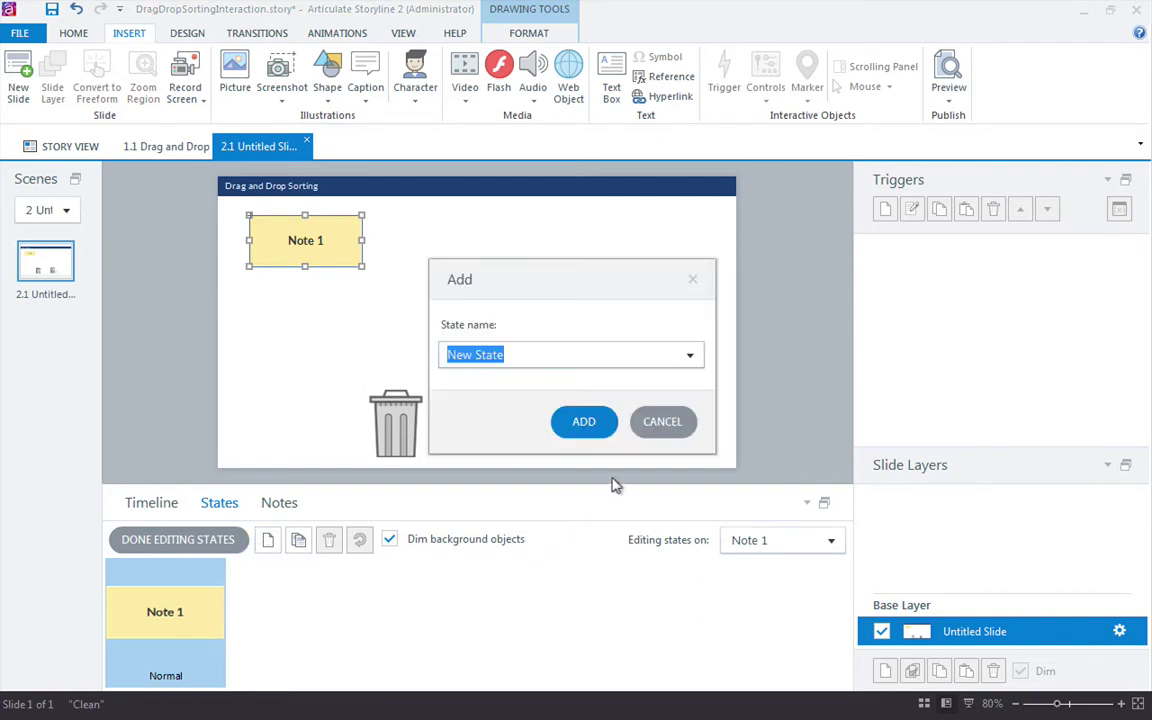
pyautogui.click(689, 356)
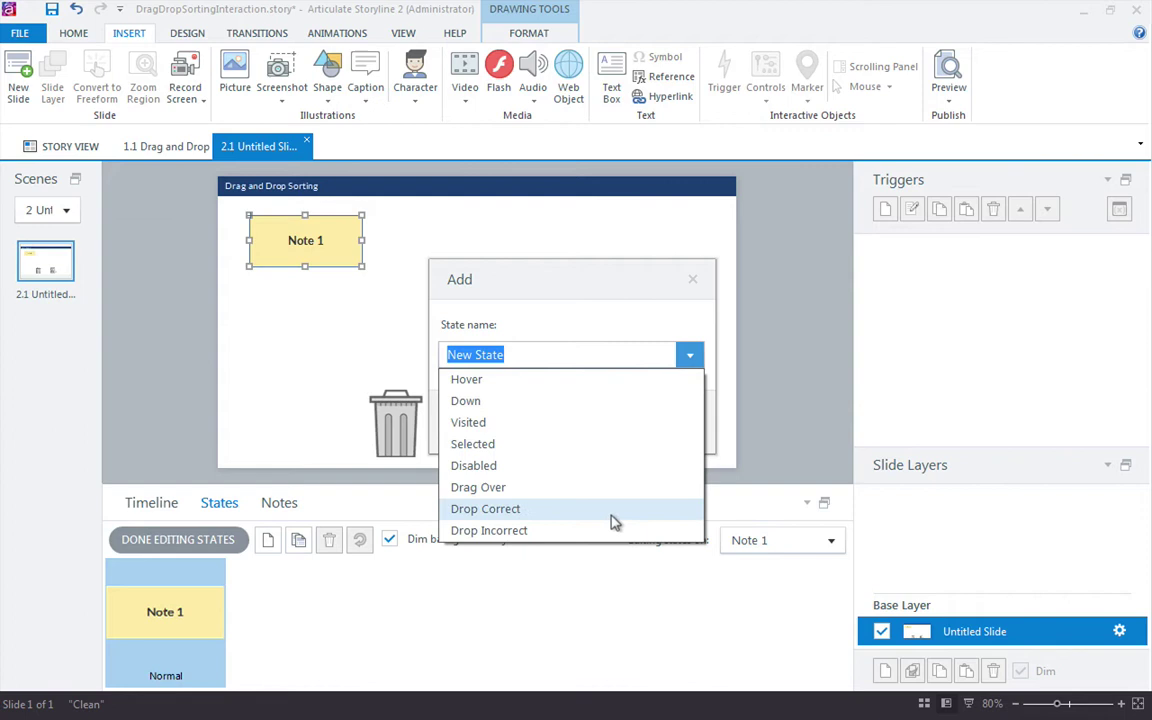
pyautogui.click(578, 515)
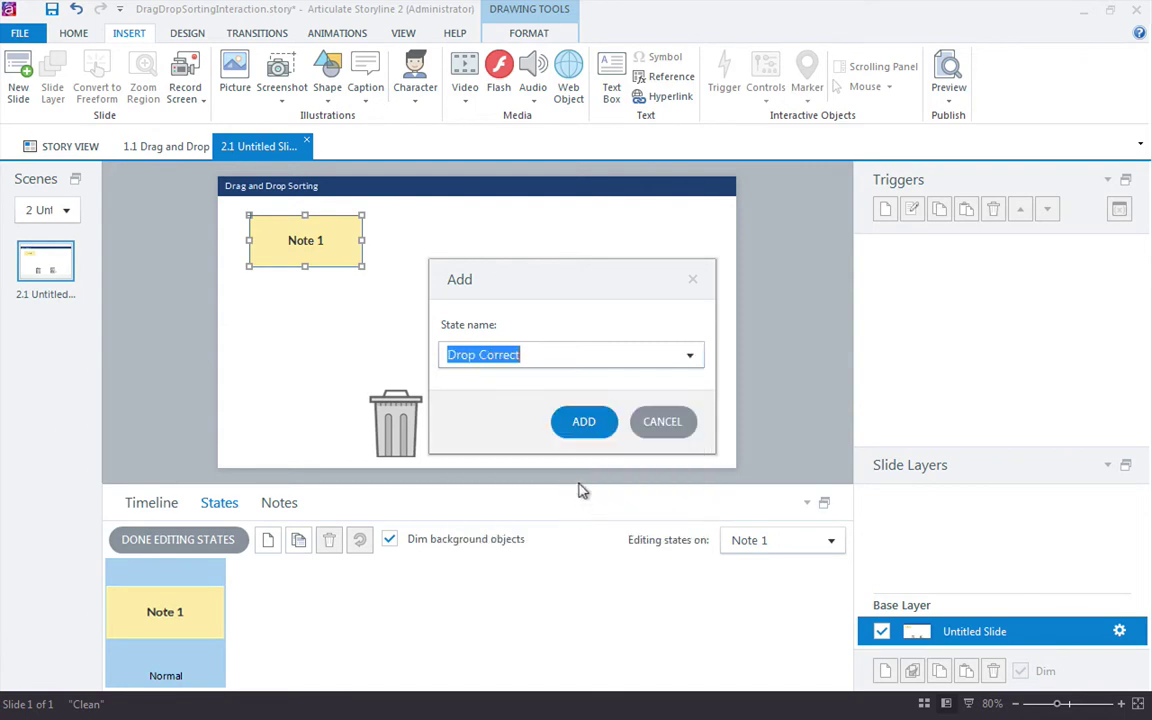
pyautogui.click(582, 420)
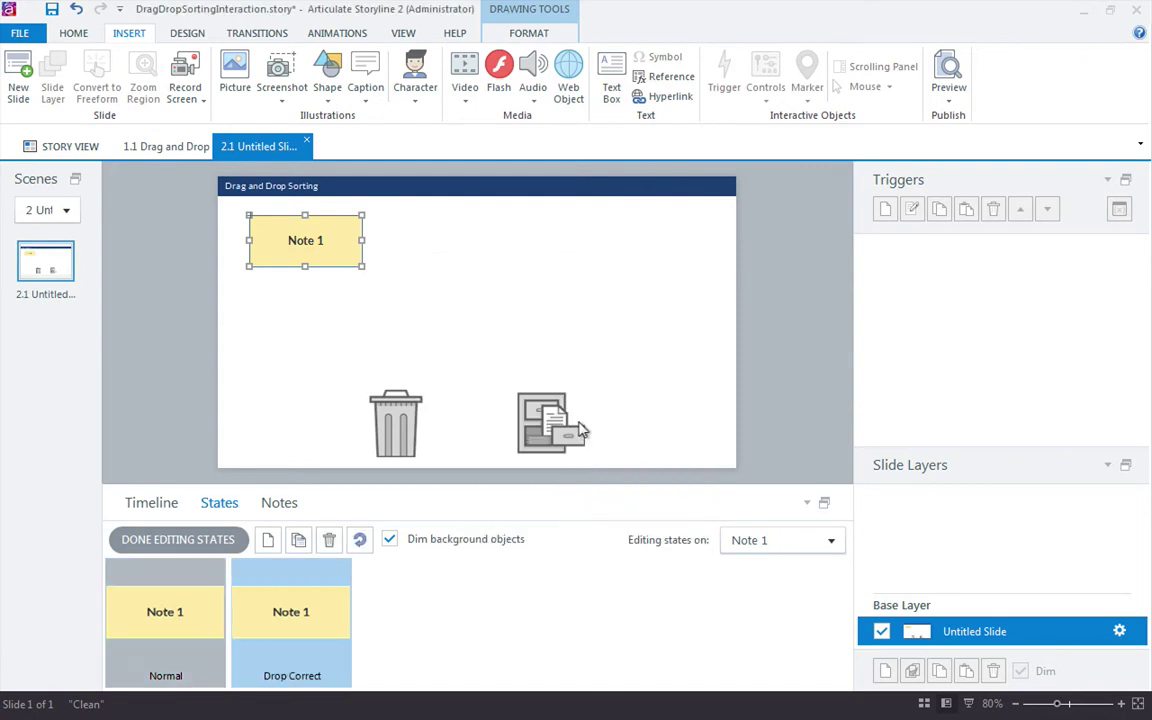
pyautogui.click(516, 36)
pyautogui.click(475, 57)
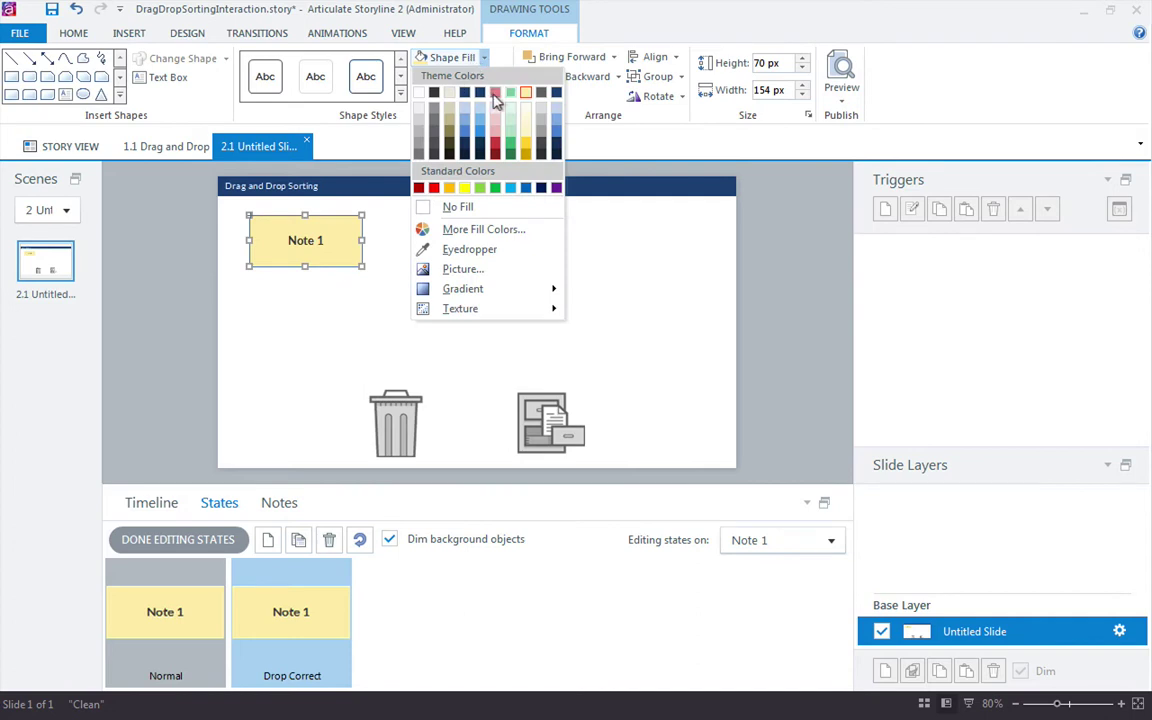
pyautogui.click(497, 93)
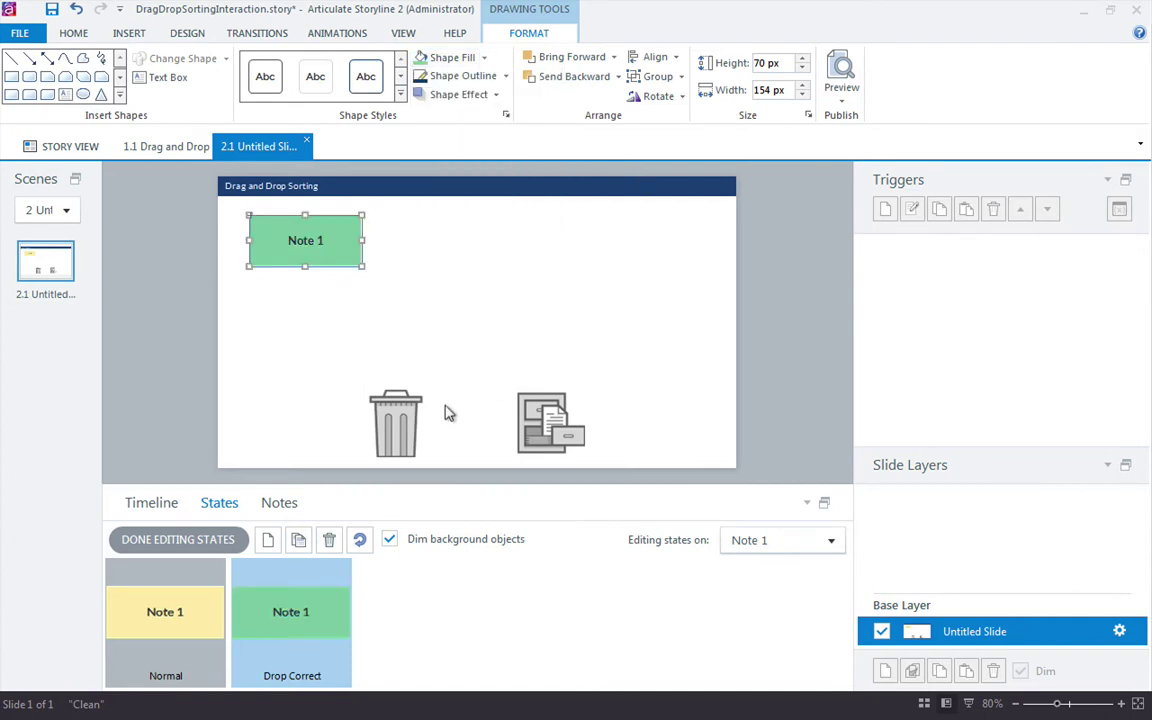
# Add a Drop Incorrect state to the Note 1 rectangle with the pinkish-red theme fill, and finish editing its states.
pyautogui.click(268, 540)
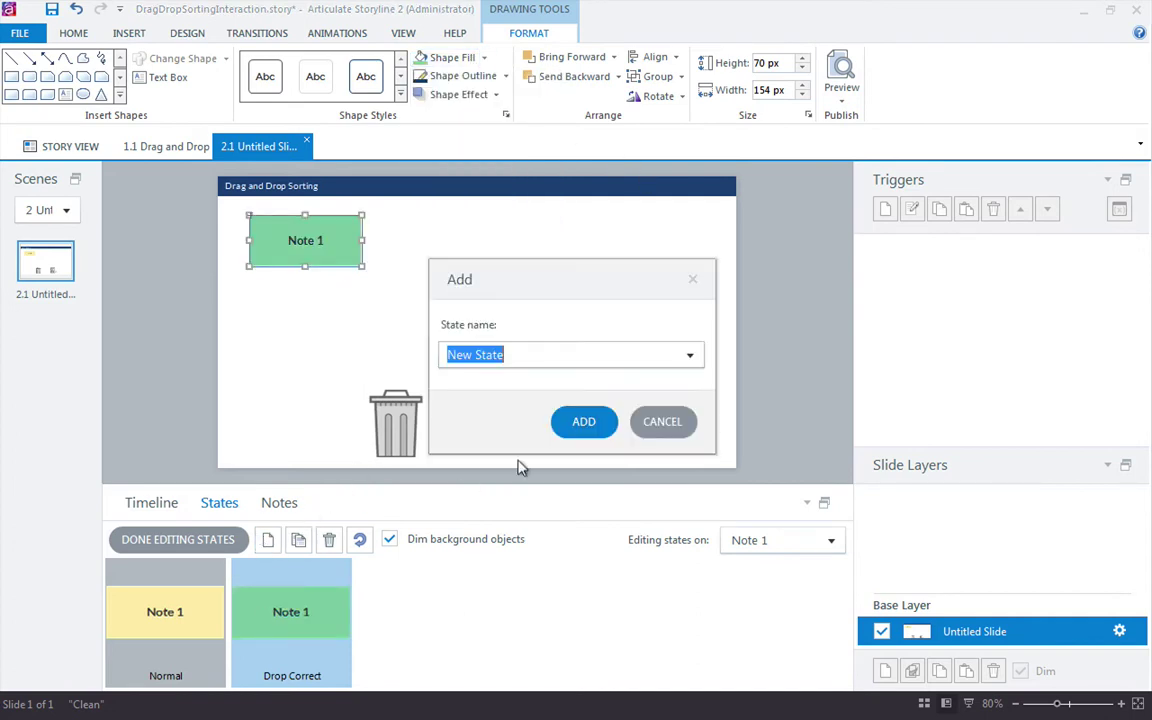
pyautogui.click(685, 357)
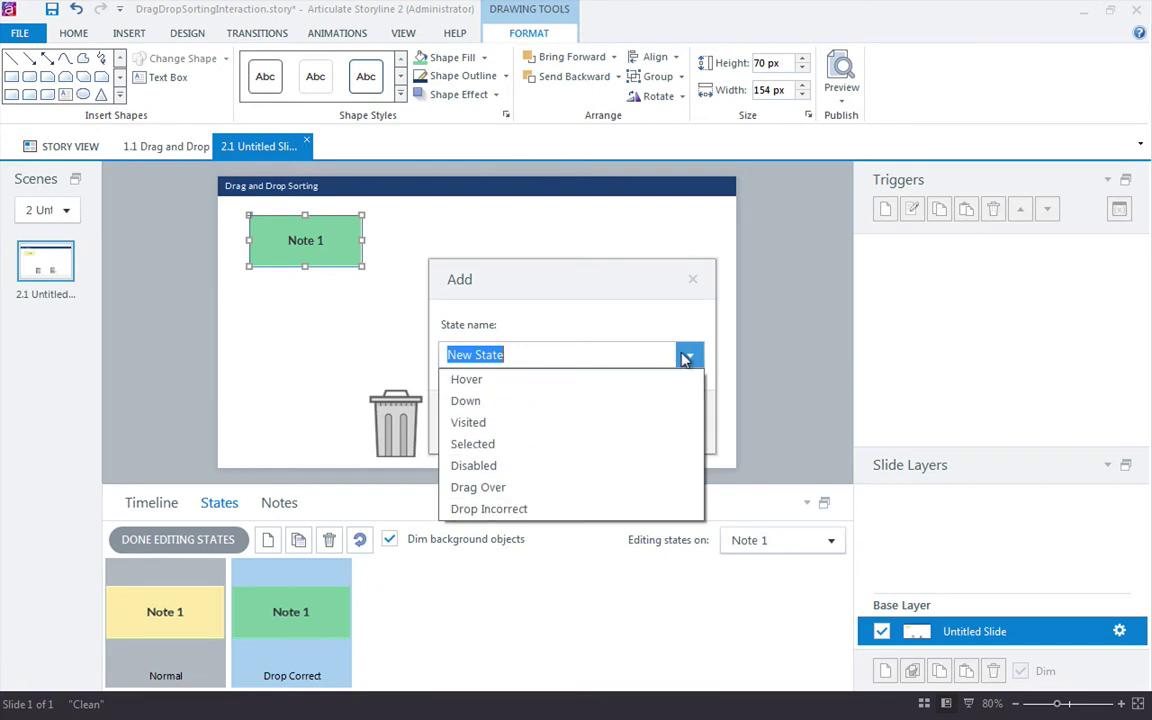
pyautogui.click(524, 509)
pyautogui.click(582, 421)
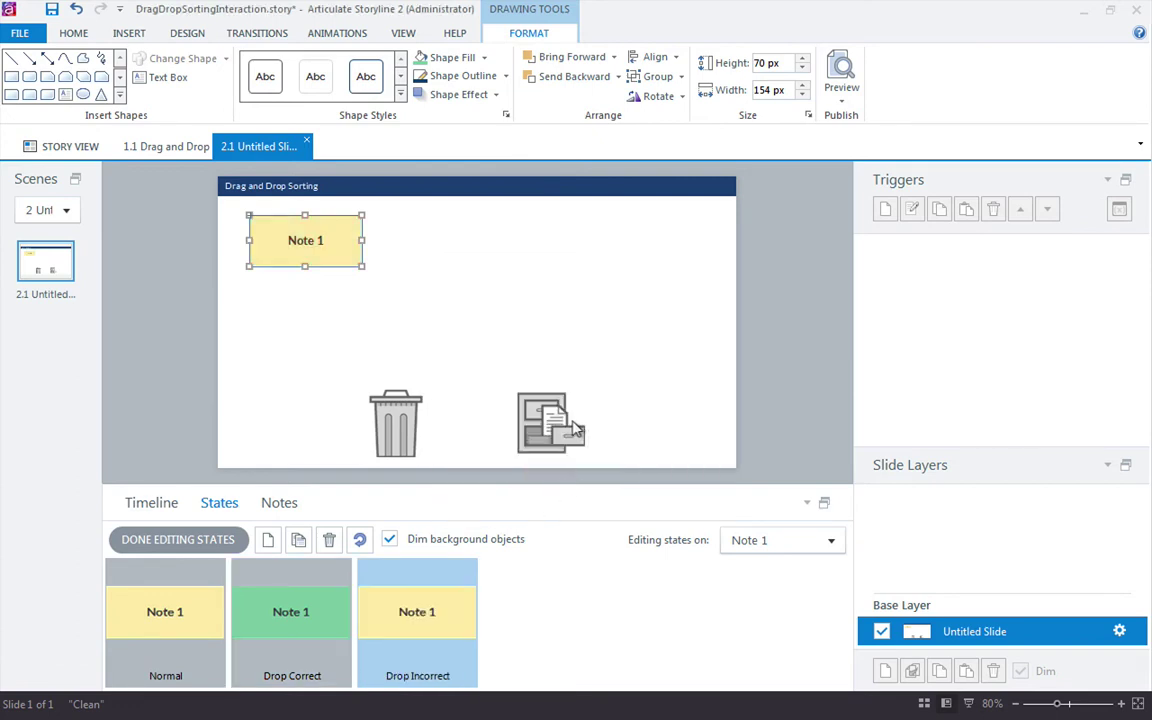
pyautogui.click(478, 58)
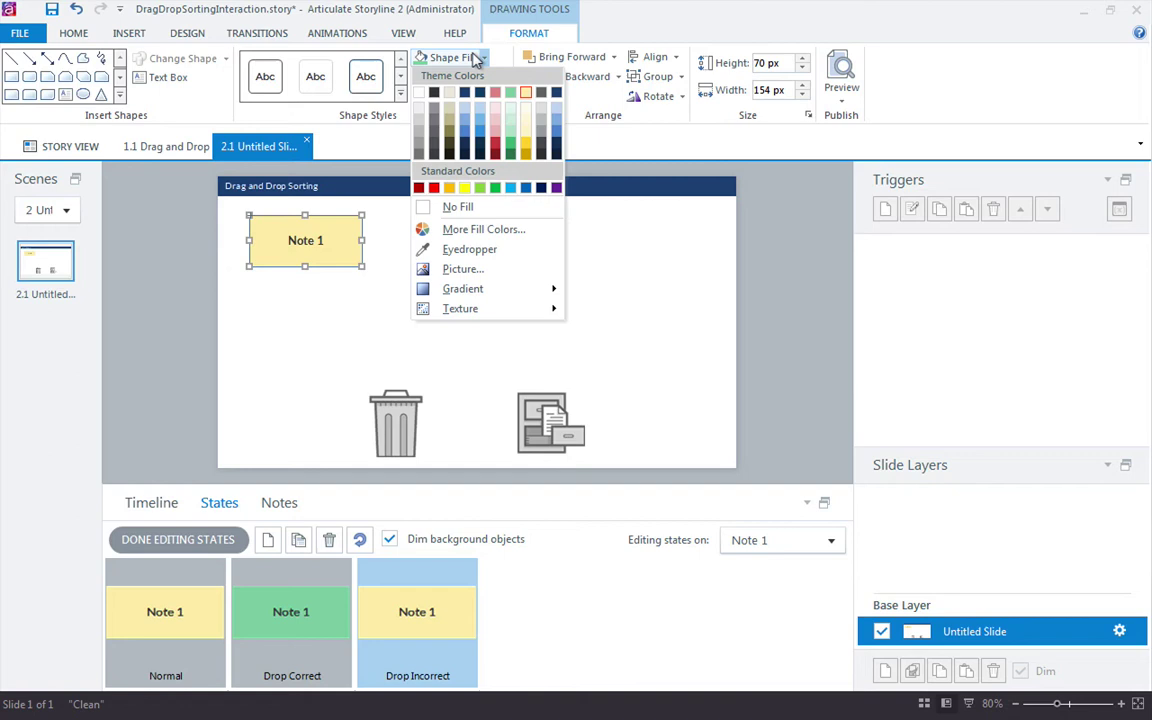
pyautogui.click(495, 92)
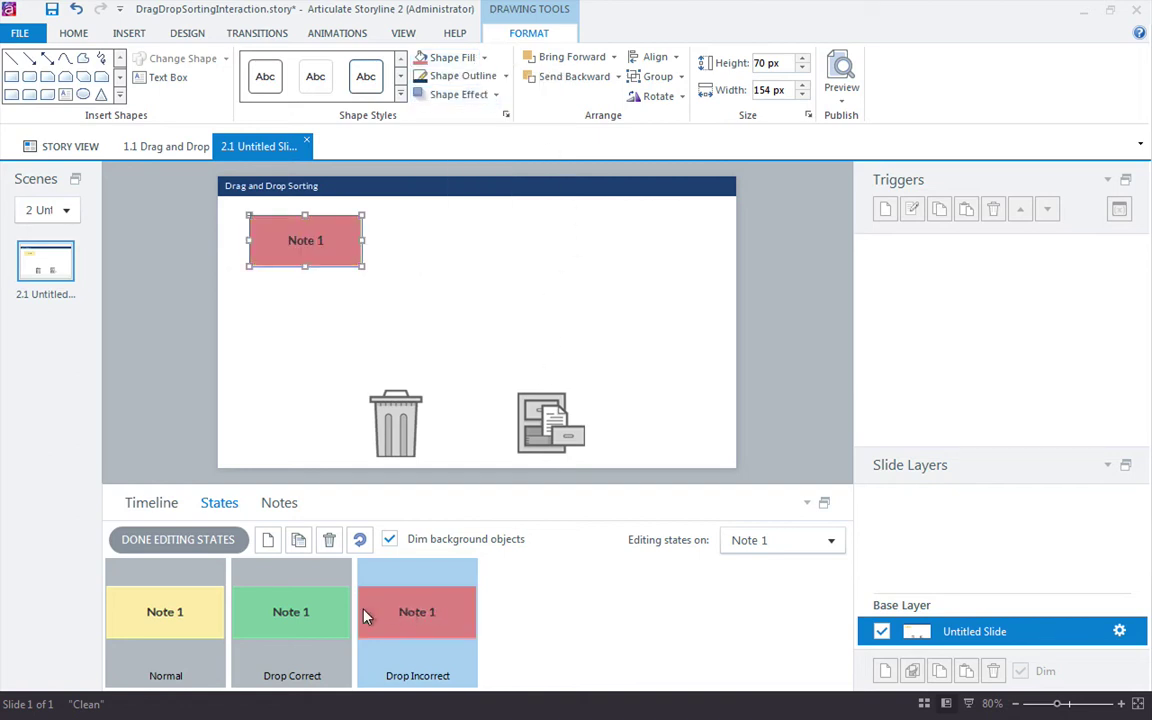
pyautogui.click(290, 620)
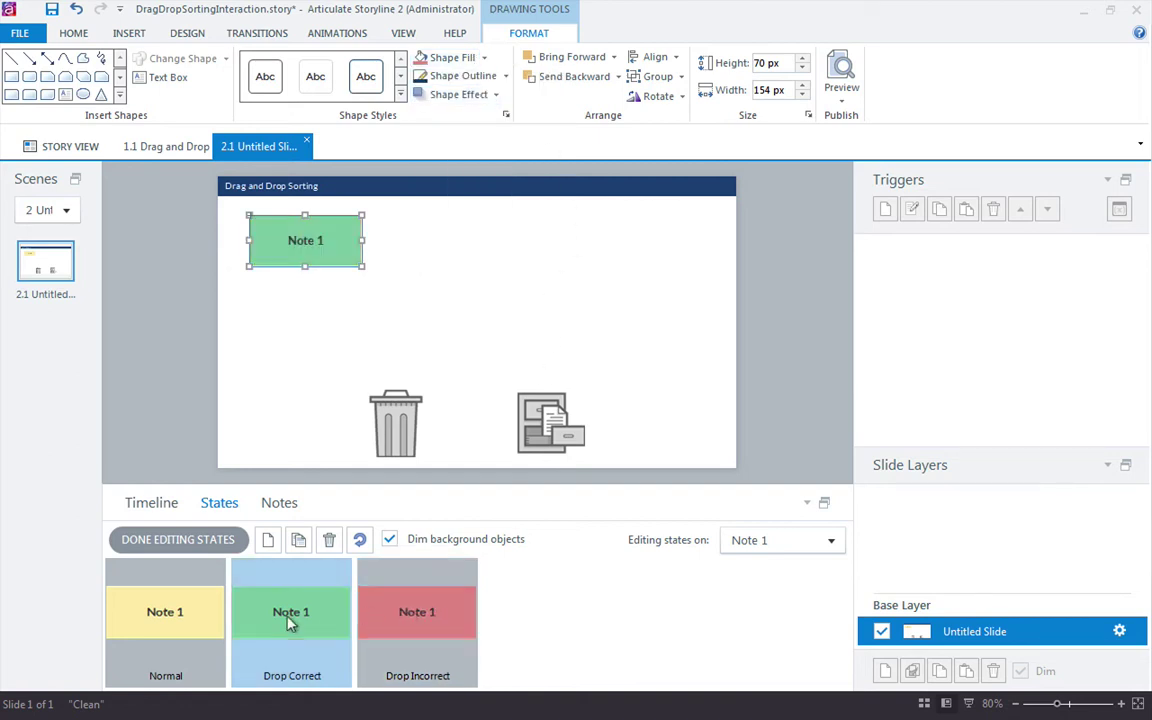
pyautogui.click(185, 540)
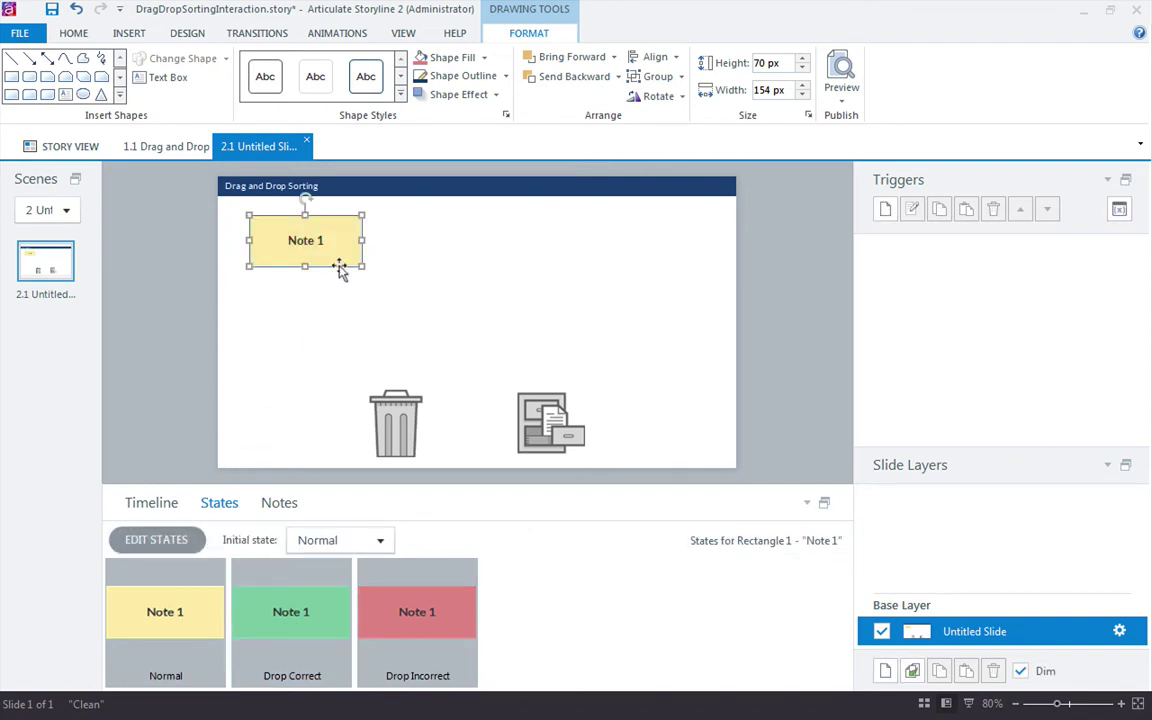
# Place two copies of the Note 1 rectangle in a row beside it, relabel the middle one "Note 2" and check its states.
pyautogui.moveTo(340, 262); pyautogui.dragTo(618, 263)
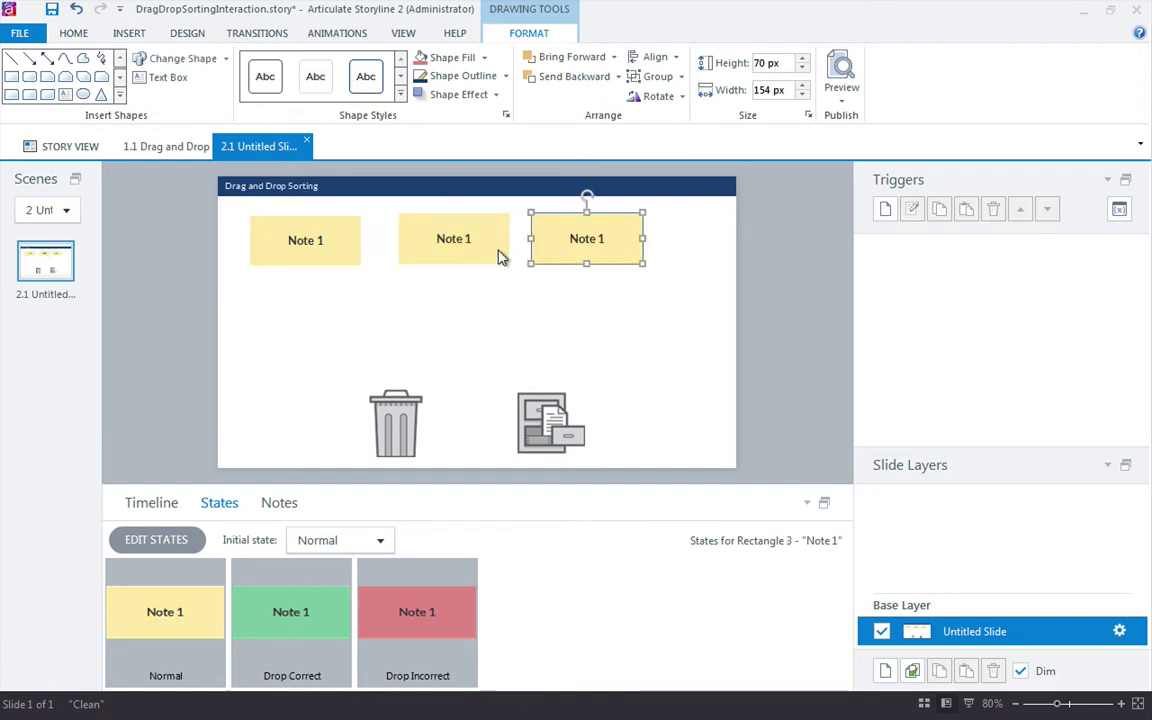
pyautogui.doubleClick(464, 237)
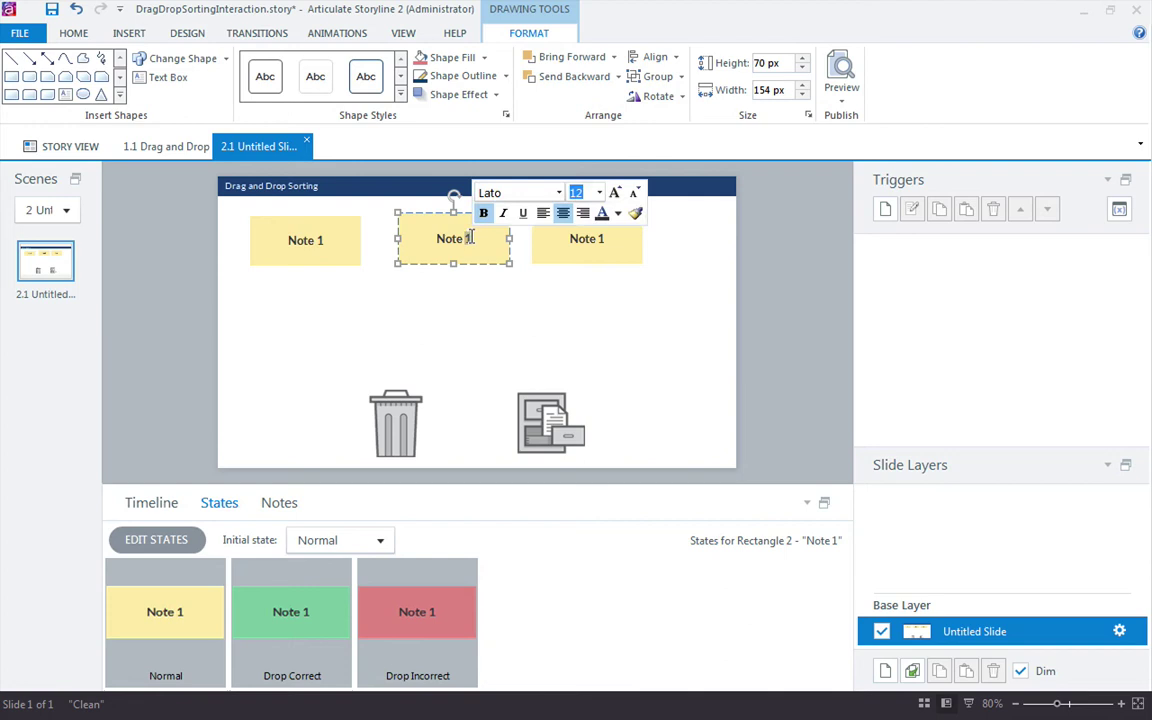
pyautogui.write('2')
pyautogui.click(463, 278)
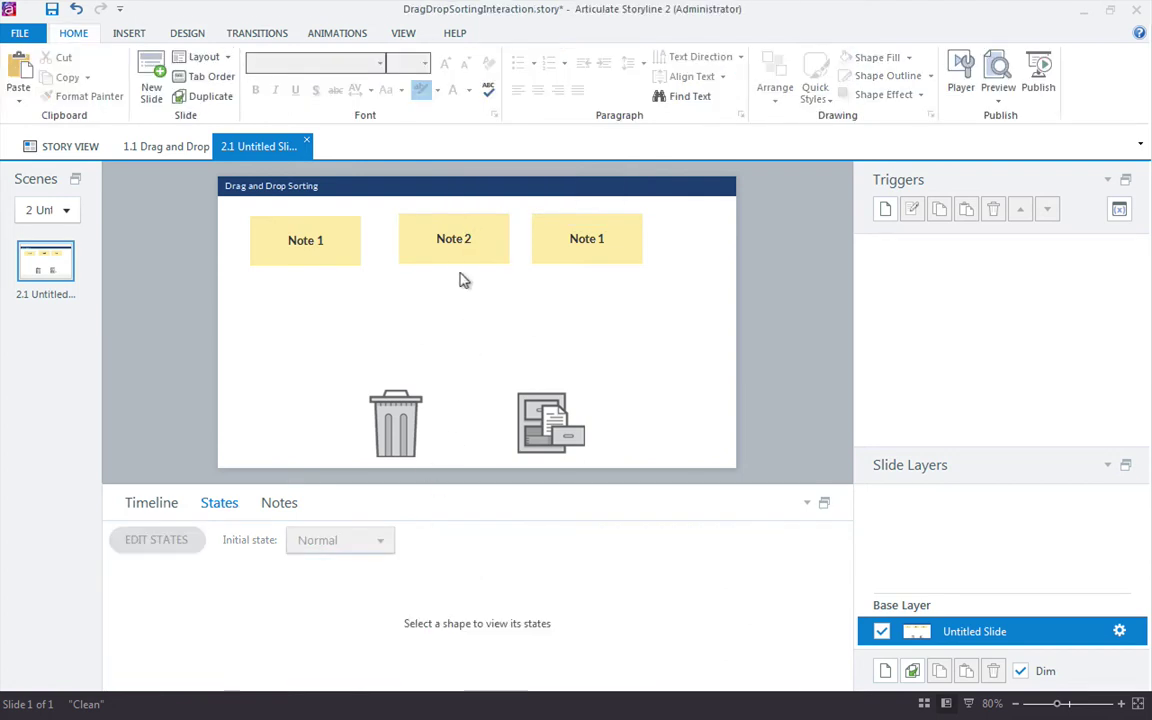
pyautogui.click(422, 245)
pyautogui.click(392, 603)
pyautogui.click(291, 605)
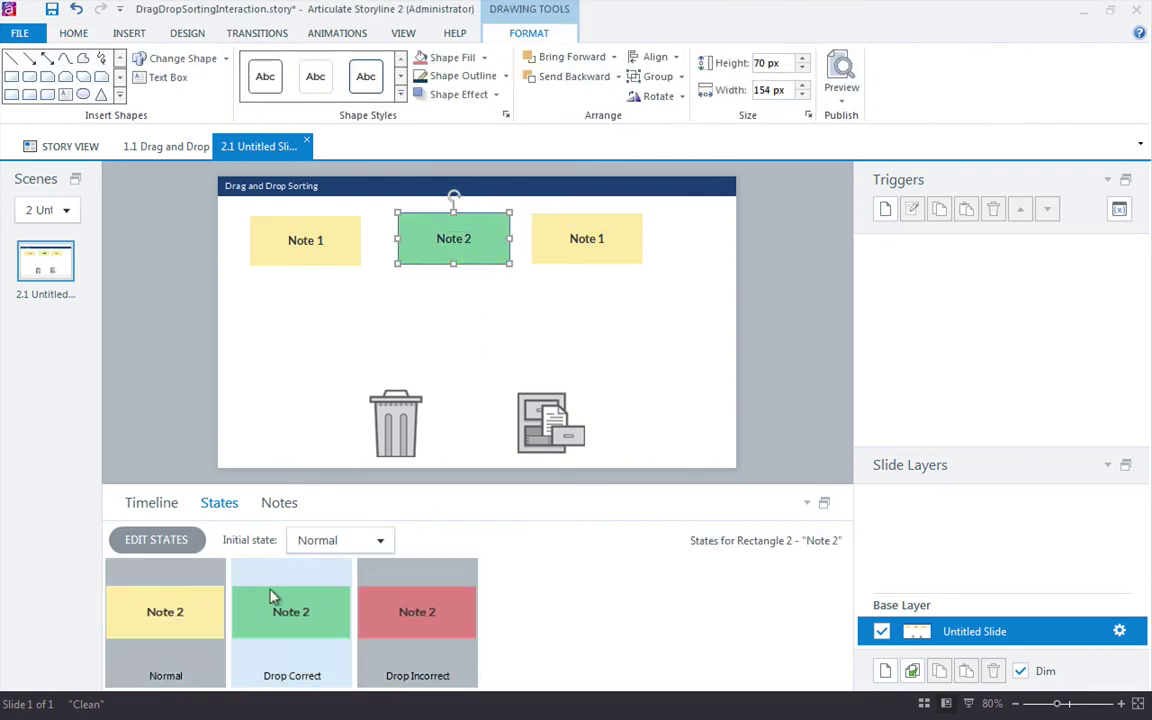
pyautogui.click(417, 605)
# Relabel the third rectangle in the row "Note 3" and check its Normal, Drop Correct and Drop Incorrect states.
pyautogui.doubleClick(612, 238)
pyautogui.doubleClick(612, 238)
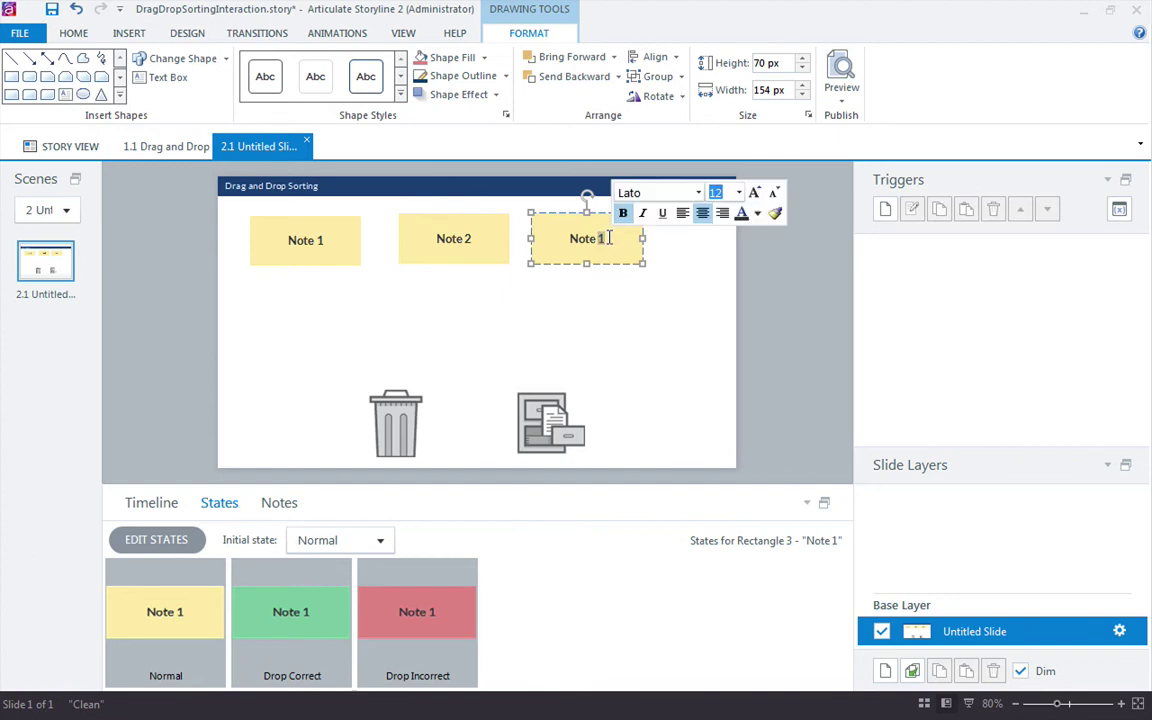
pyautogui.write('3')
pyautogui.click(607, 301)
pyautogui.click(599, 258)
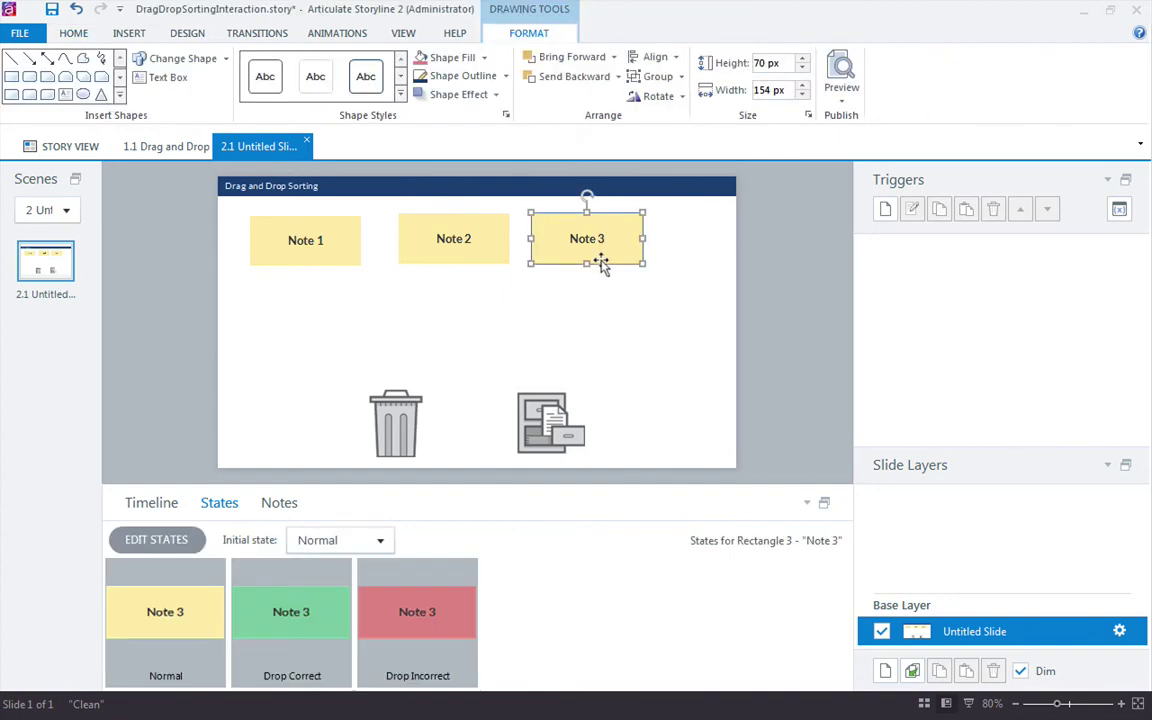
pyautogui.click(367, 608)
pyautogui.click(167, 611)
pyautogui.click(280, 615)
# Convert the slide to a freeform question of the Drag and Drop type.
pyautogui.click(128, 36)
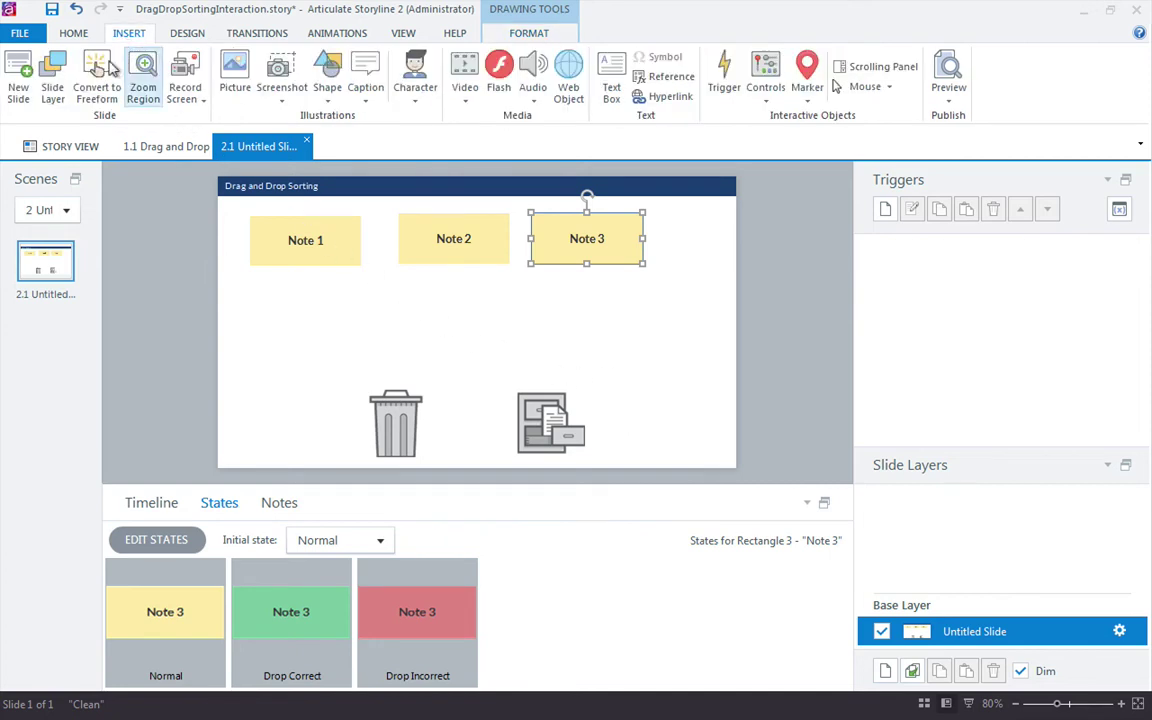
pyautogui.click(97, 66)
pyautogui.moveTo(295, 132); pyautogui.dragTo(512, 281)
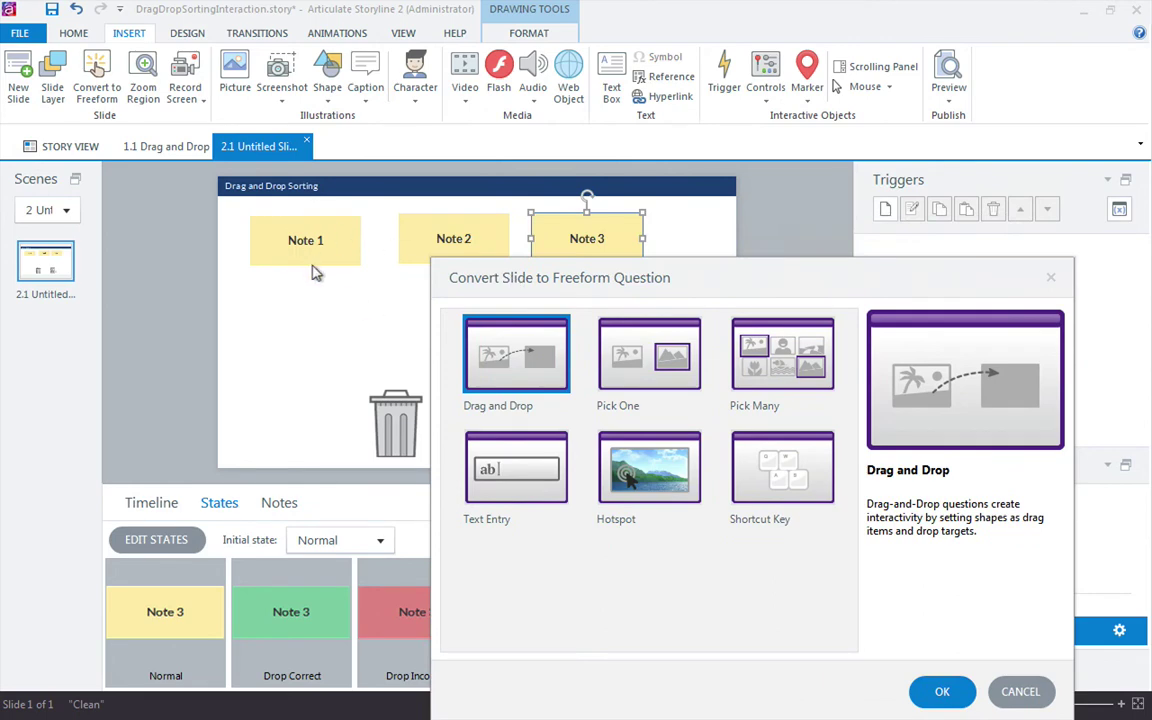
pyautogui.moveTo(440, 270); pyautogui.dragTo(500, 323)
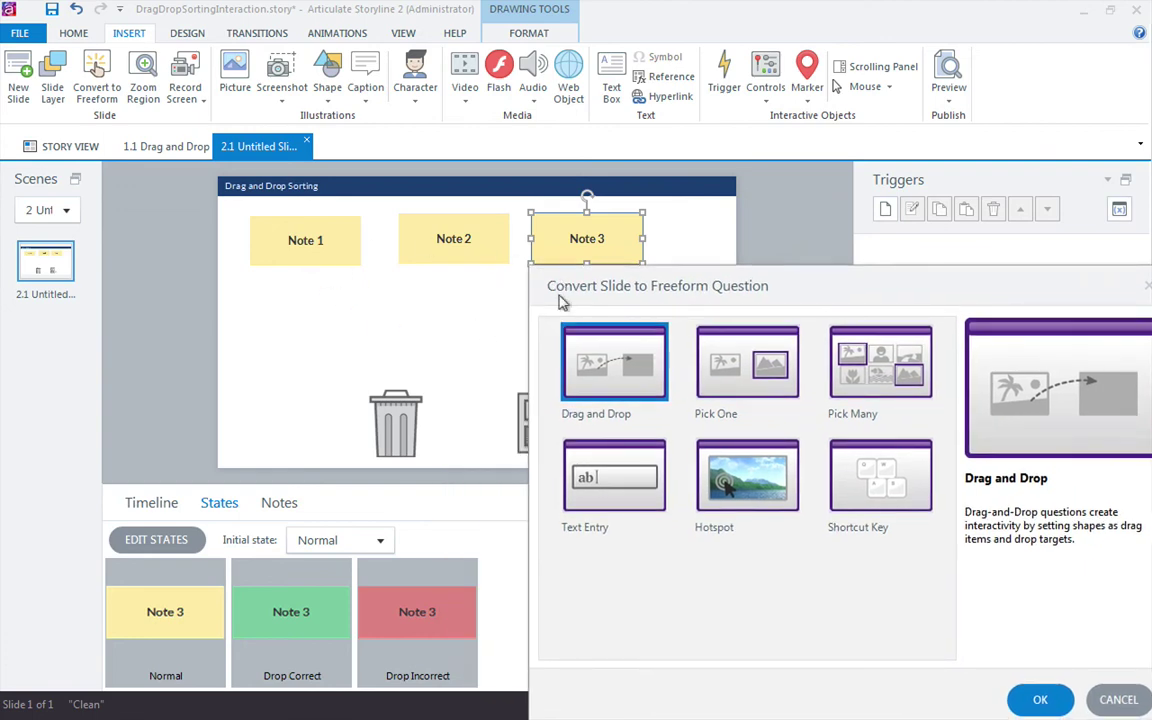
pyautogui.moveTo(569, 276); pyautogui.dragTo(330, 148)
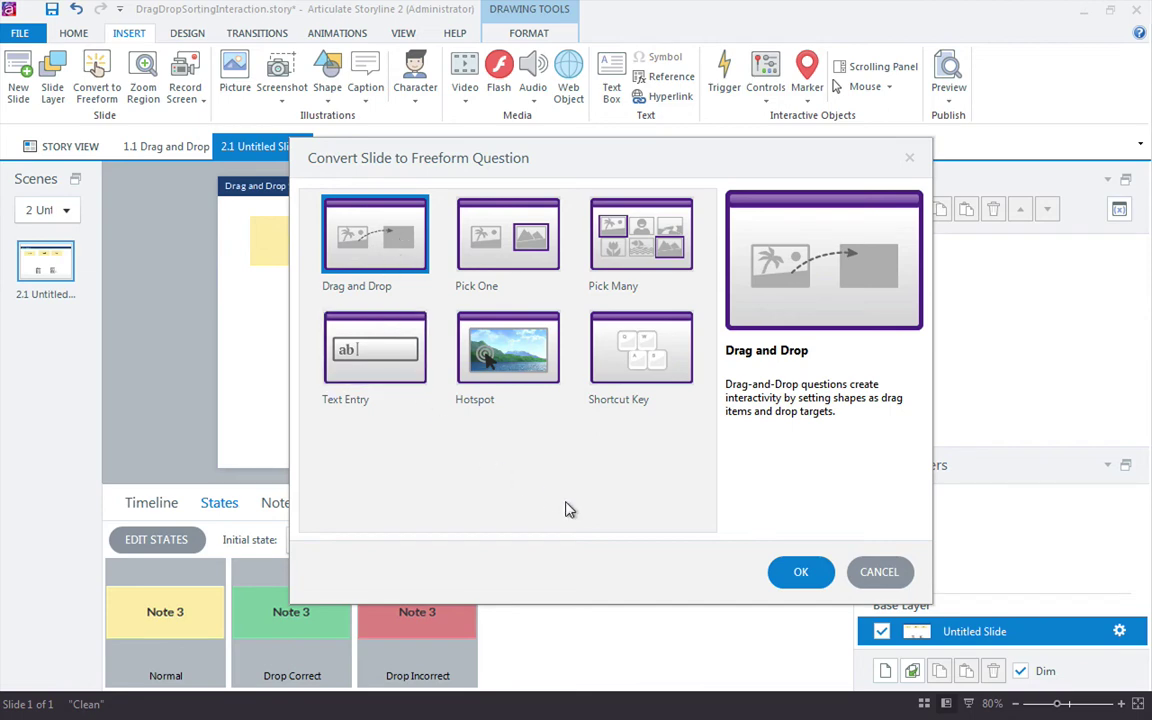
pyautogui.click(800, 573)
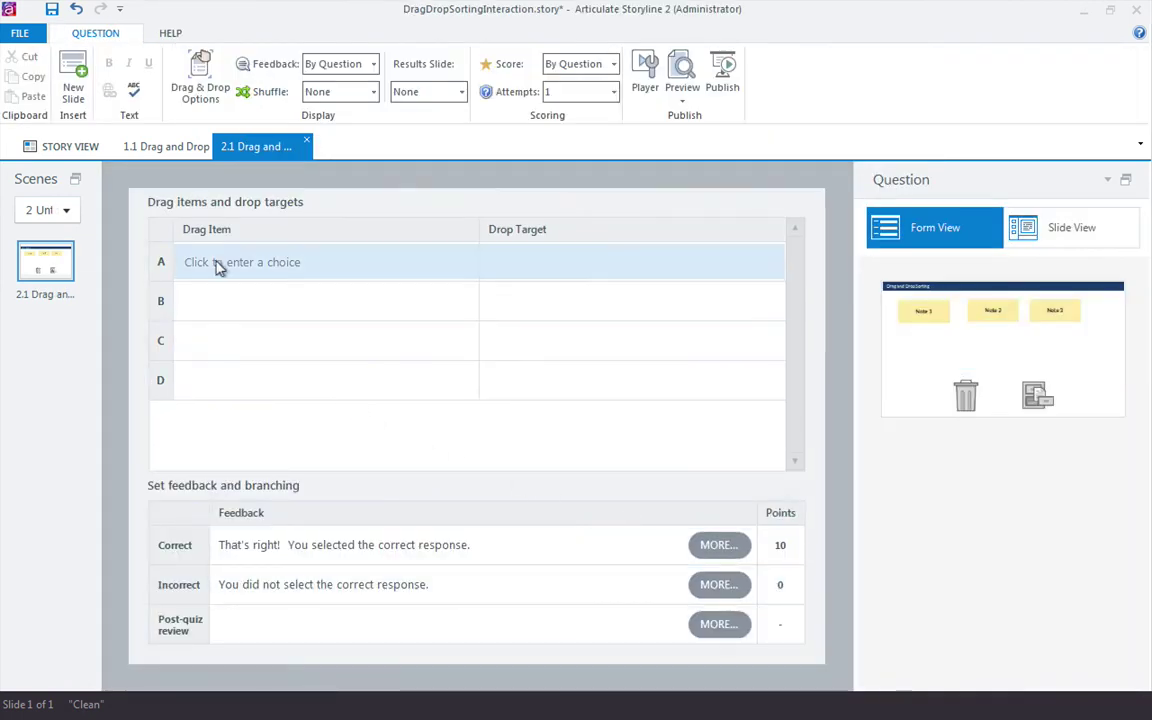
# Set the Note 1, Note 2 and Note 3 rectangles as drag items A, B and C.
pyautogui.click(242, 266)
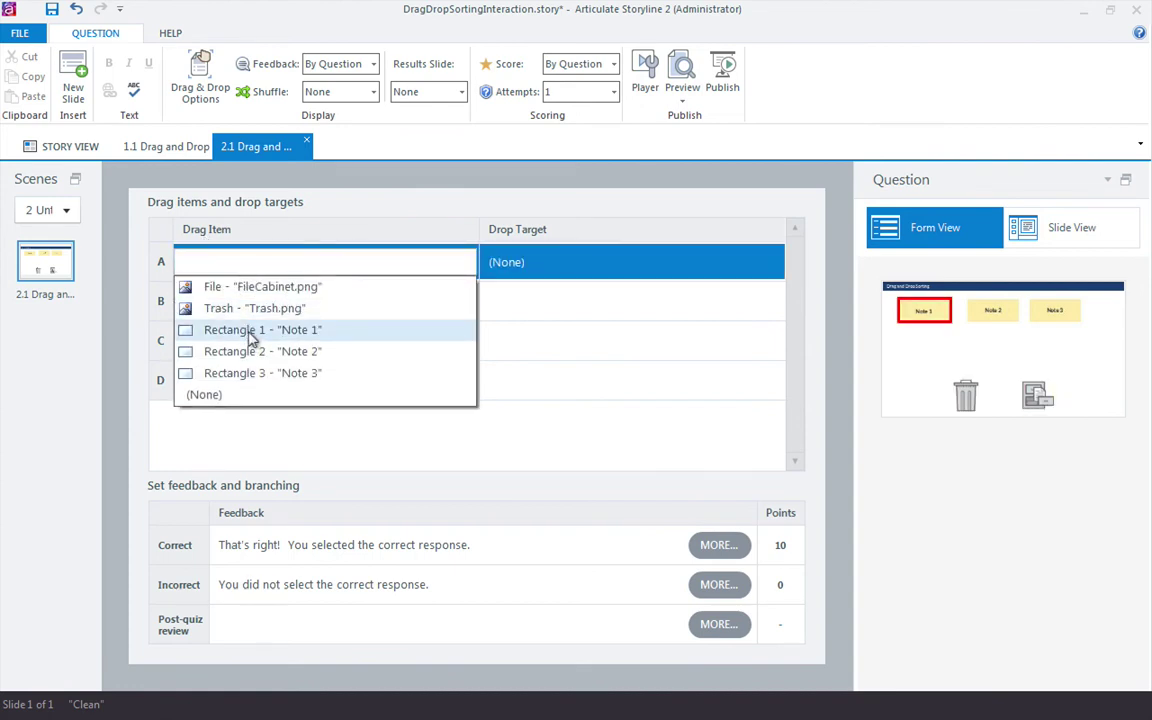
pyautogui.click(250, 338)
pyautogui.click(256, 301)
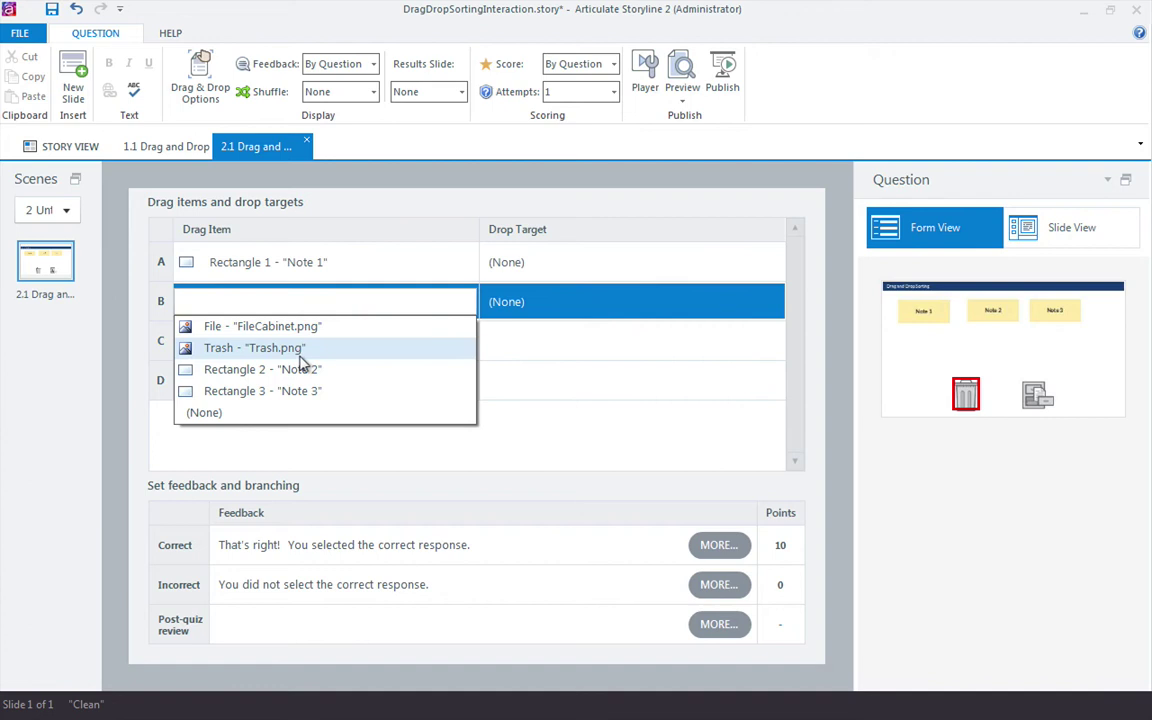
pyautogui.click(309, 370)
pyautogui.click(303, 339)
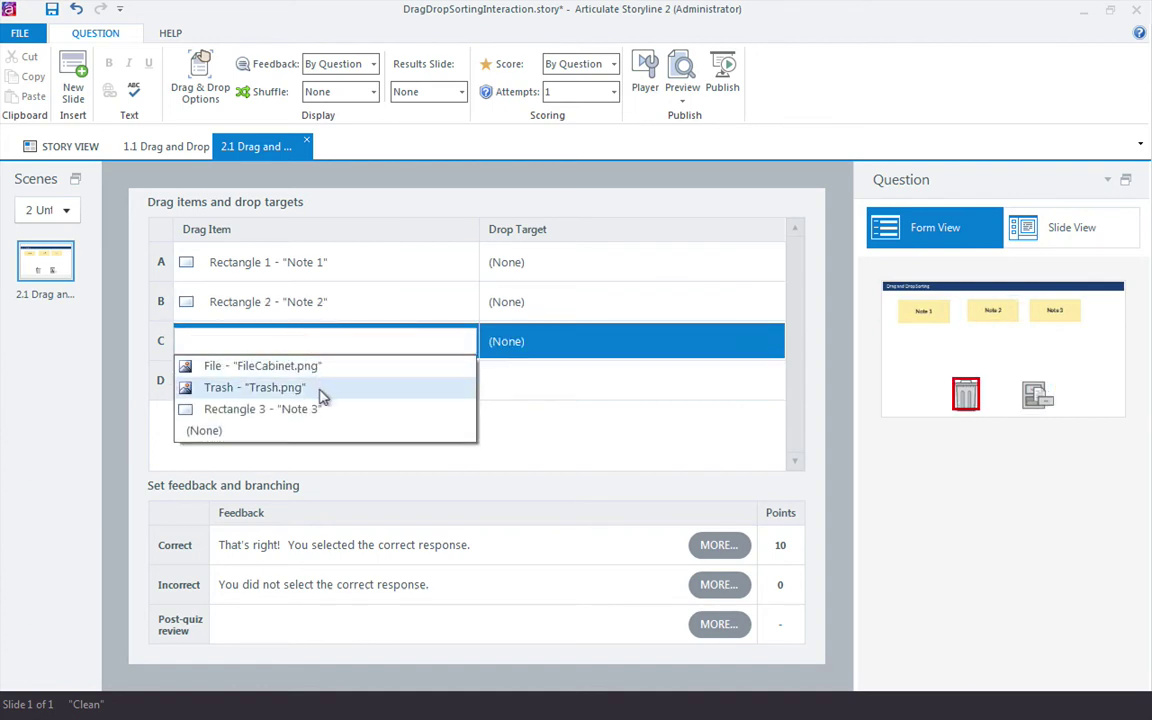
pyautogui.click(318, 408)
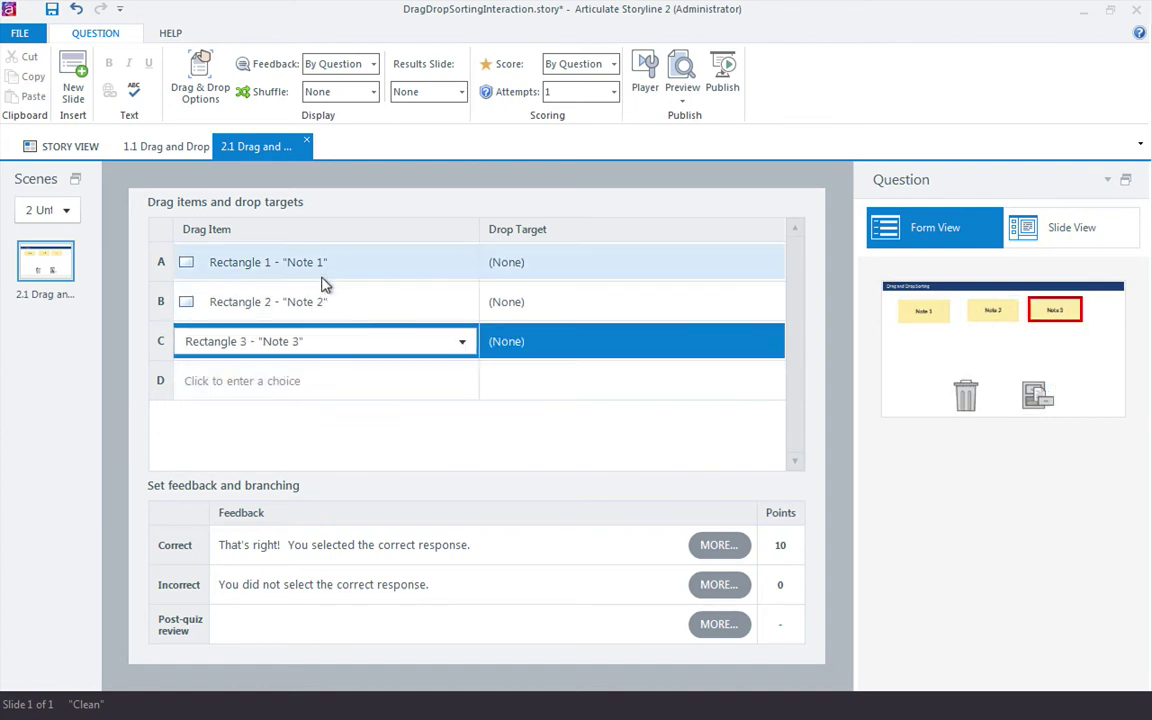
# Assign FileCabinet.png as the drop target for Note 1 and Note 2, and Trash.png as the target for Note 3.
pyautogui.click(493, 275)
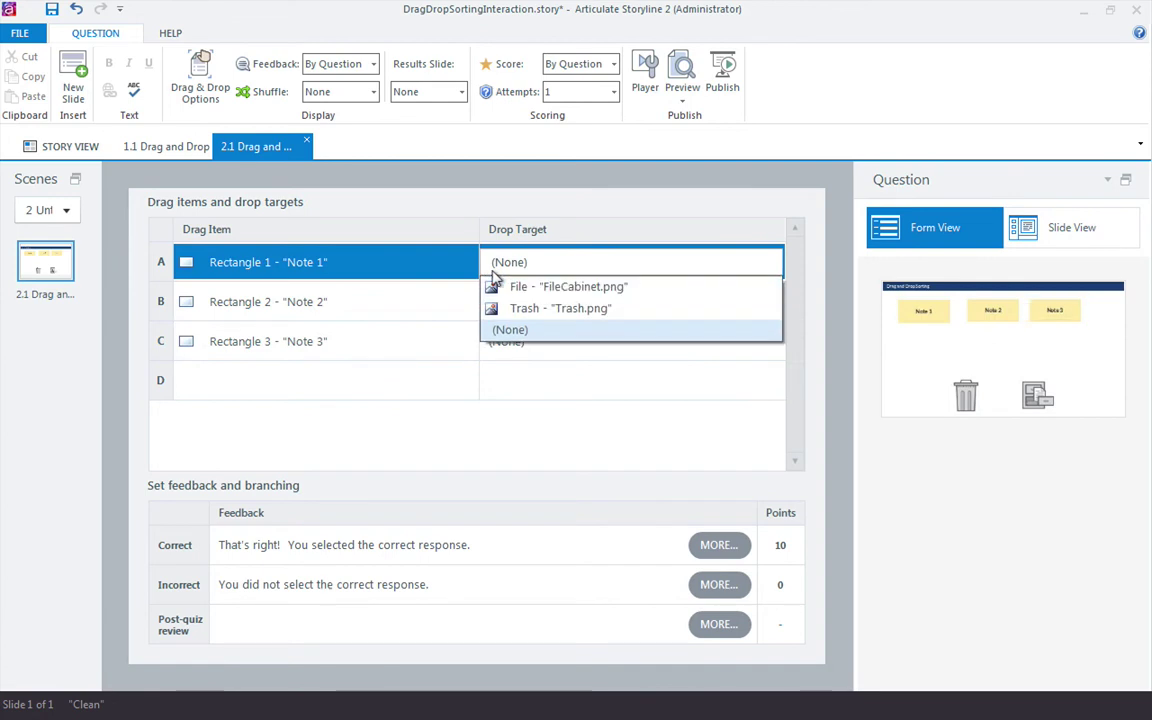
pyautogui.click(533, 288)
pyautogui.click(493, 301)
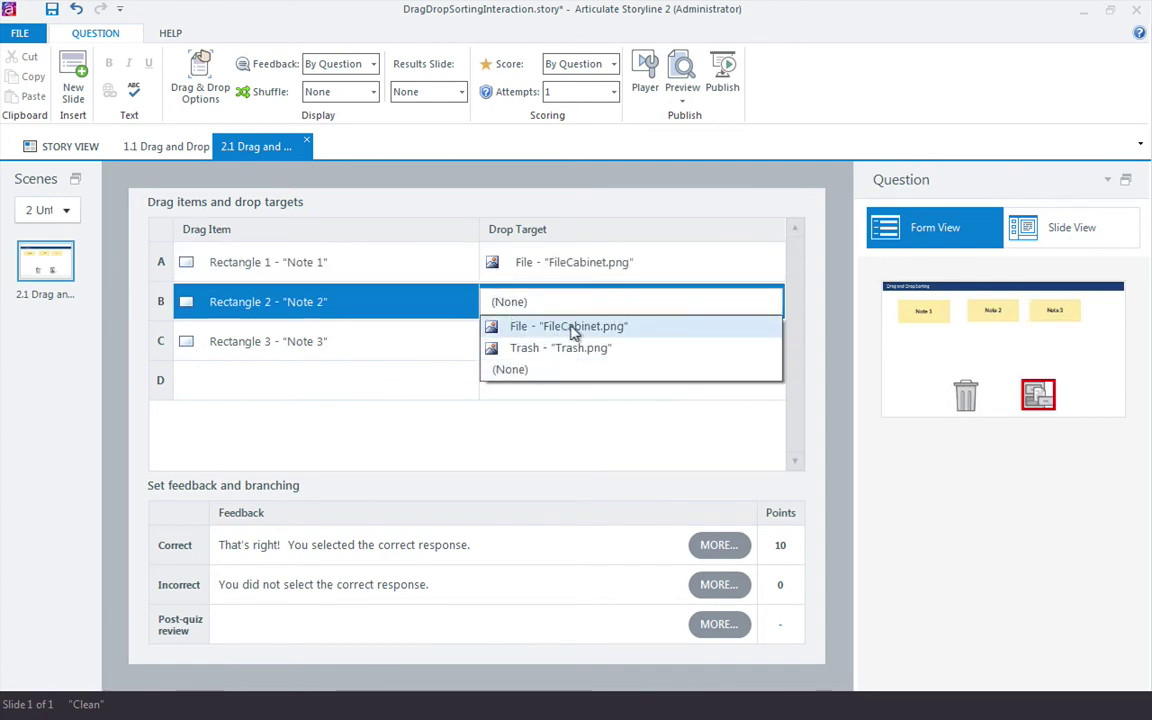
pyautogui.click(530, 328)
pyautogui.click(548, 345)
pyautogui.click(548, 345)
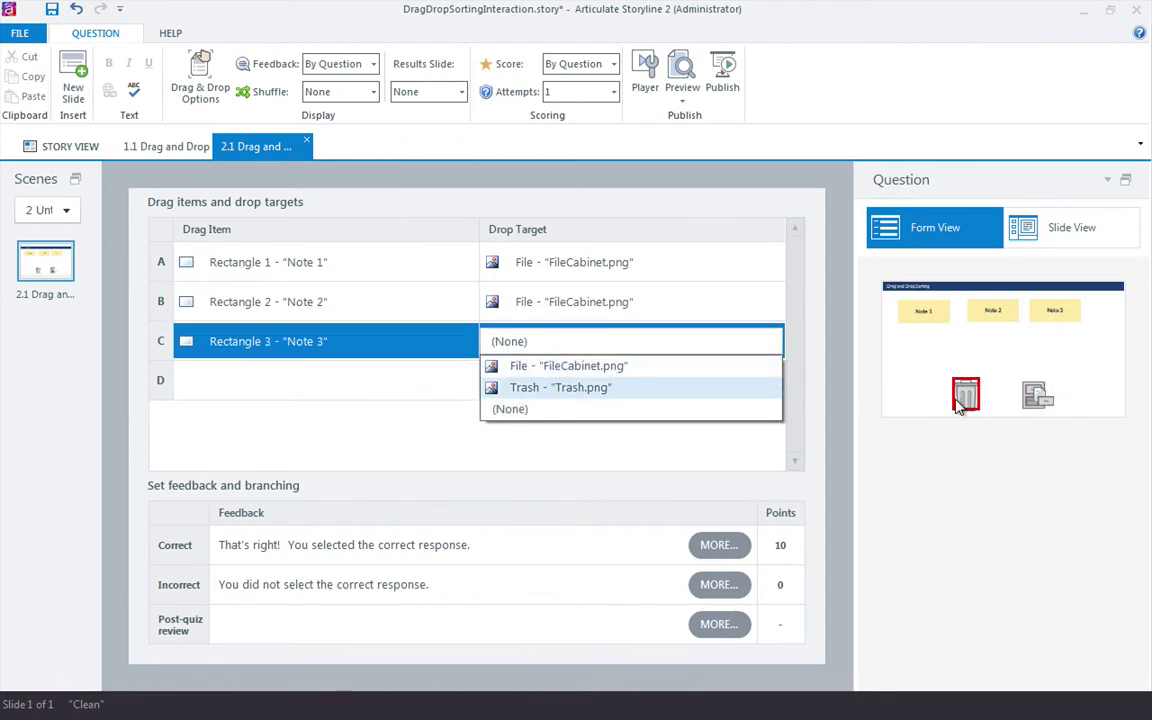
pyautogui.click(703, 399)
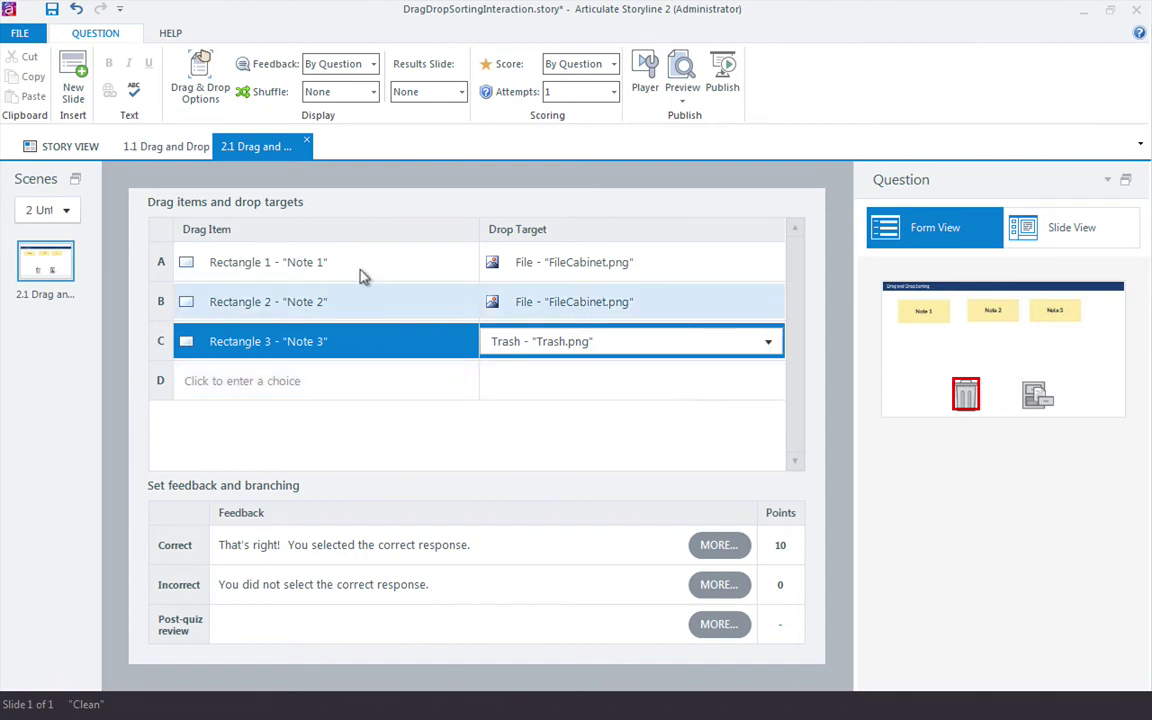
# In the drag and drop options, turn off delaying item drop states until submission and set dropped items to snap as Free.
pyautogui.click(186, 88)
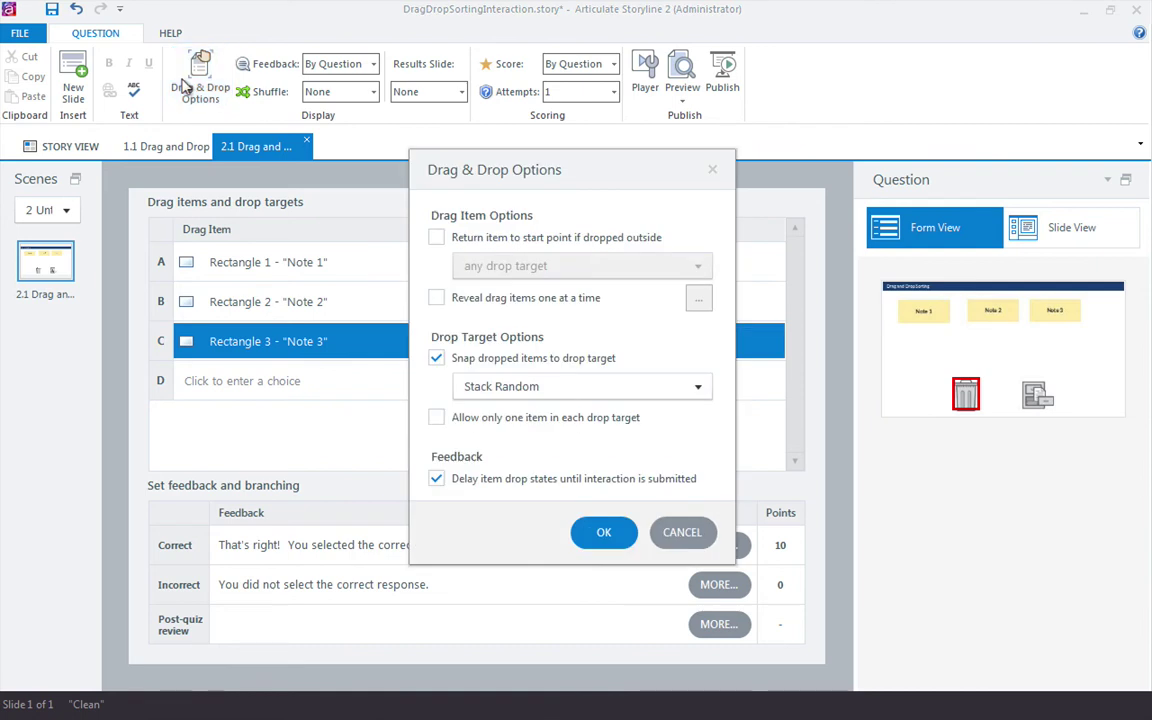
pyautogui.click(435, 479)
pyautogui.click(507, 390)
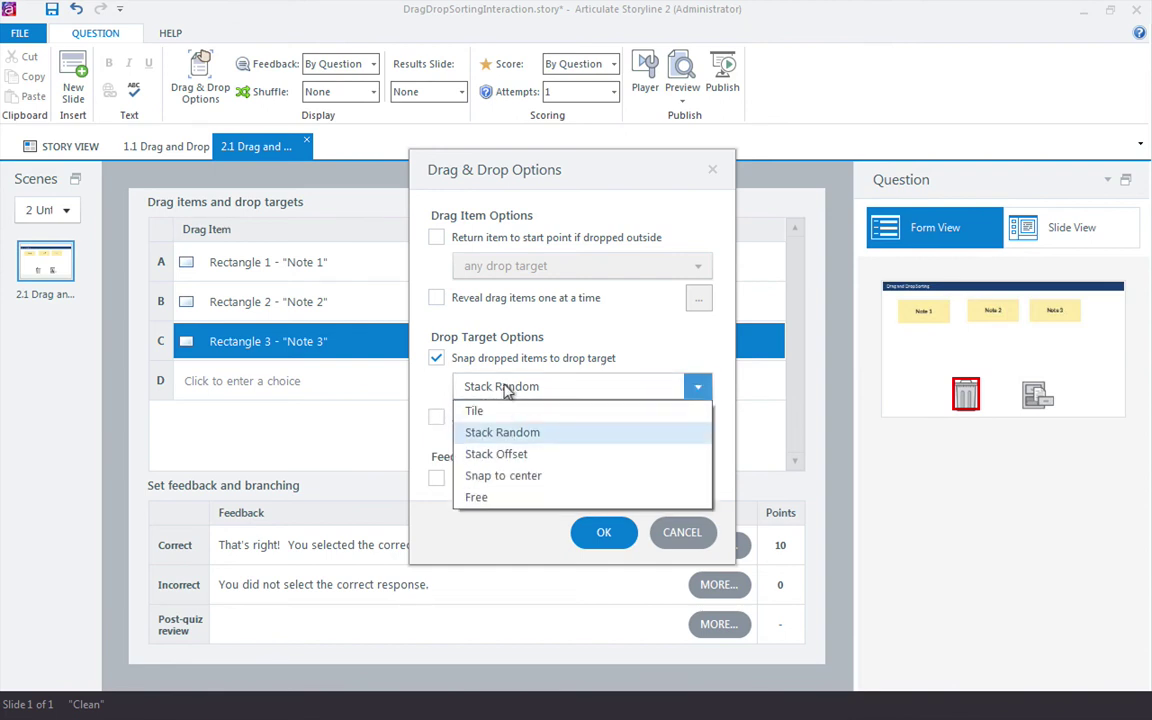
pyautogui.click(478, 498)
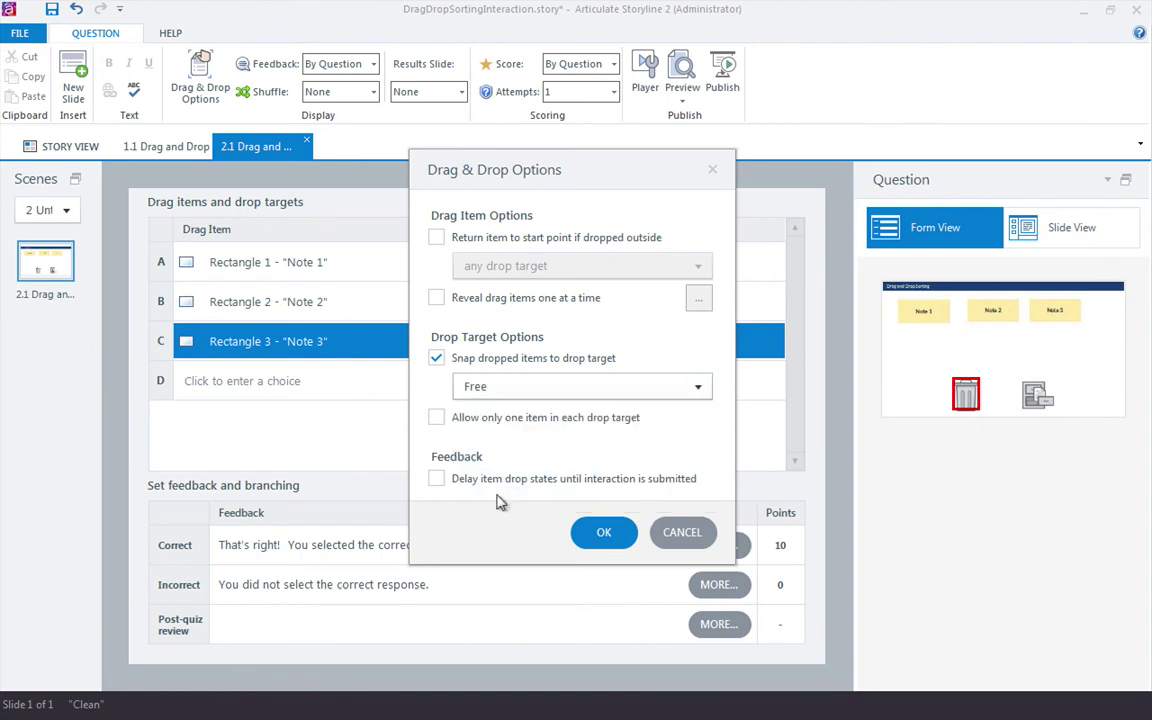
pyautogui.click(590, 538)
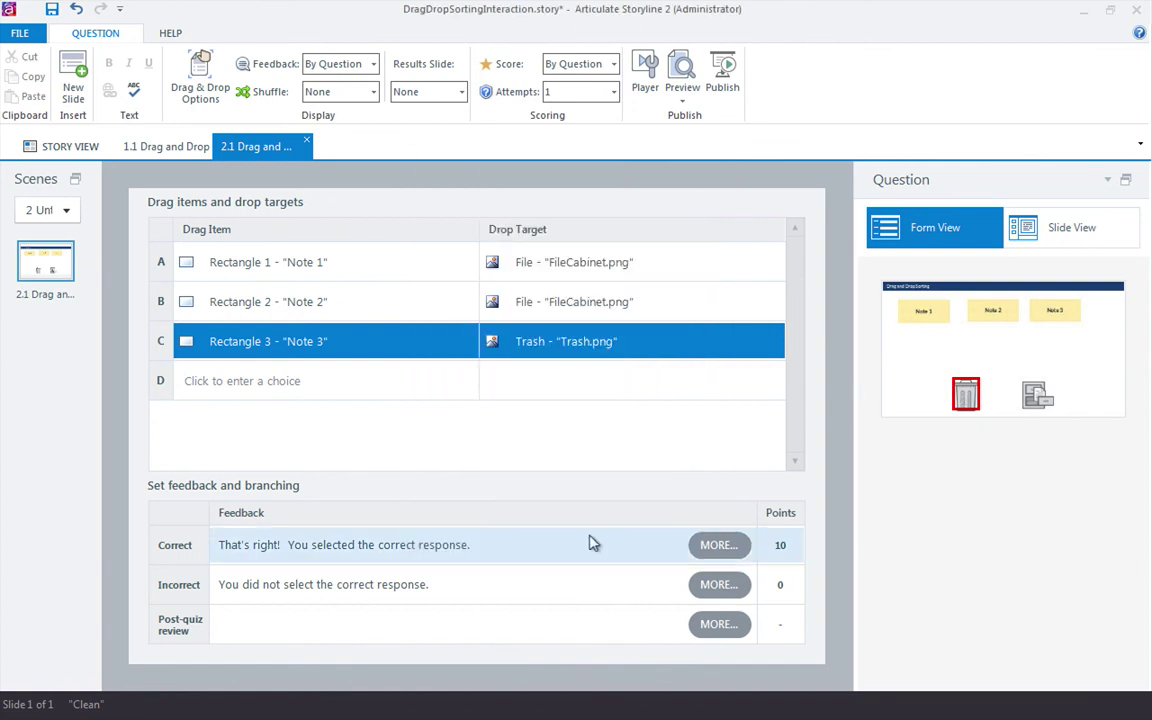
# Preview the slide and test dropping Note 1 and Note 2 on the file cabinet.
pyautogui.click(682, 97)
pyautogui.click(690, 118)
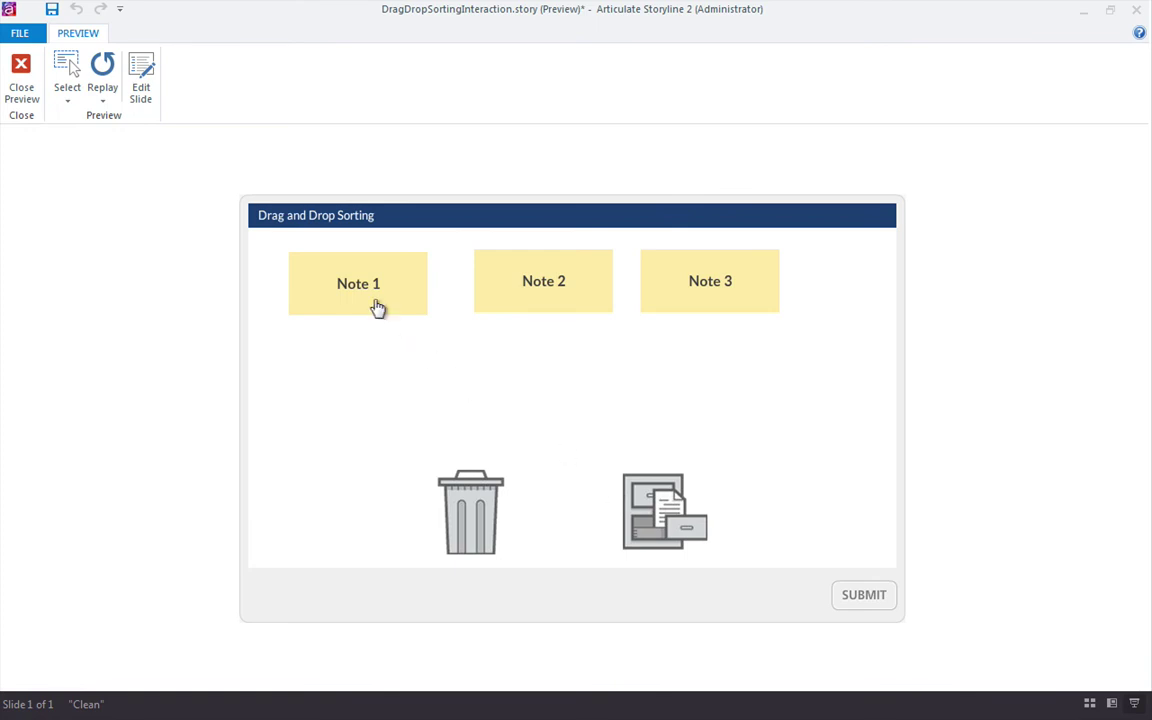
pyautogui.moveTo(375, 303); pyautogui.dragTo(661, 499)
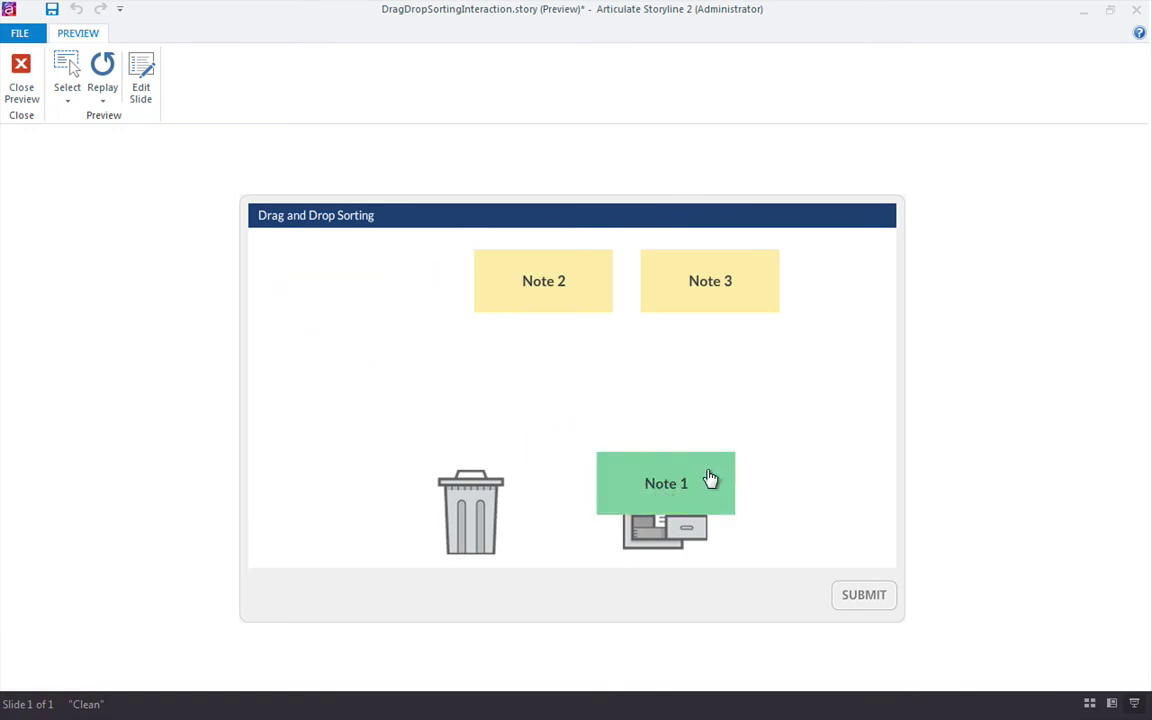
pyautogui.moveTo(710, 476); pyautogui.dragTo(620, 508)
pyautogui.moveTo(520, 285); pyautogui.dragTo(652, 494)
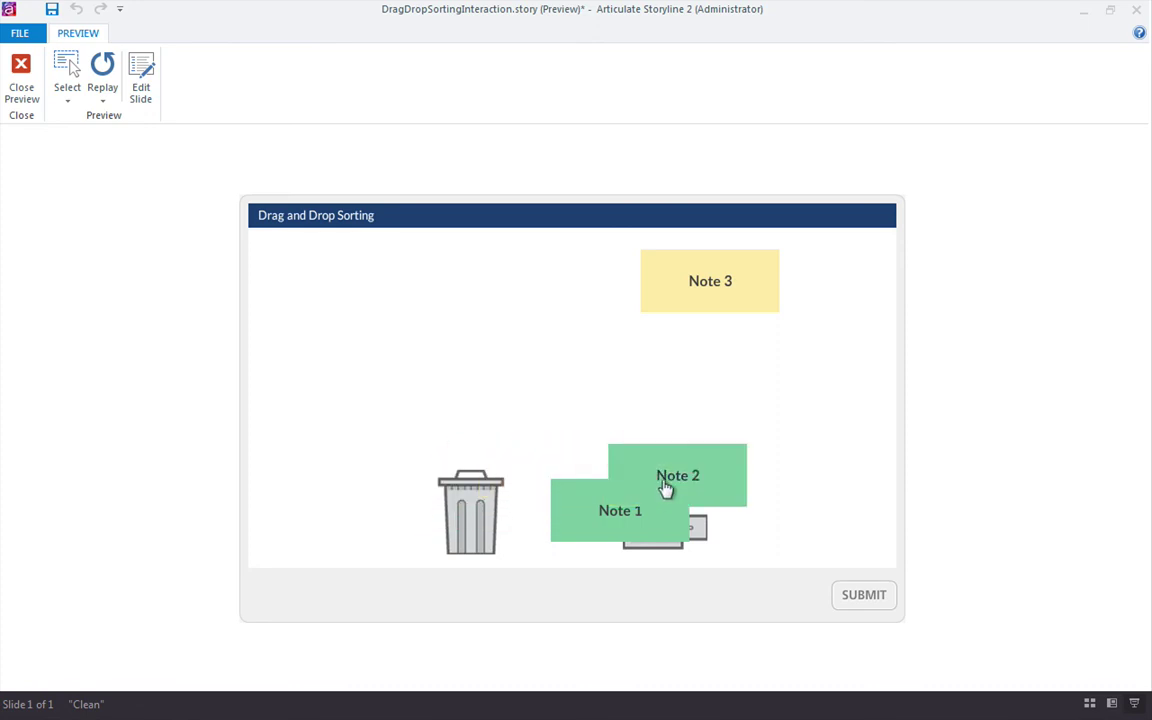
# Test dropping Note 3 and Note 1 on the trash can in the preview, and submit the interaction.
pyautogui.moveTo(722, 303); pyautogui.dragTo(643, 496)
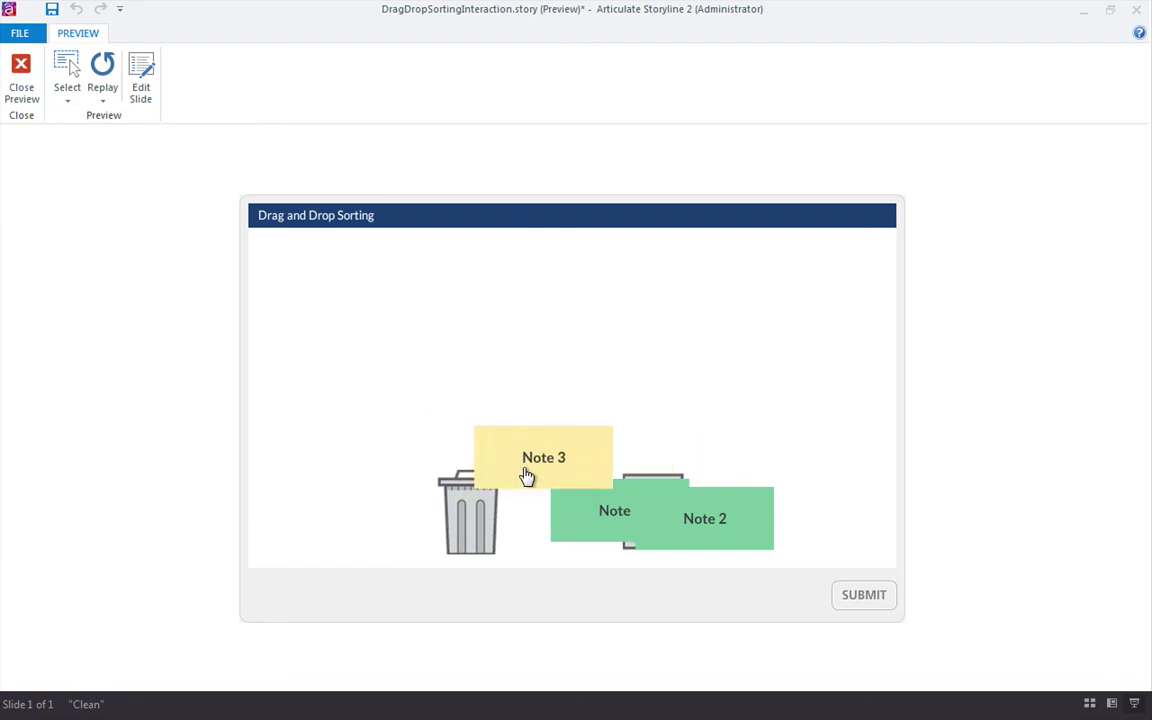
pyautogui.moveTo(527, 476); pyautogui.dragTo(493, 489)
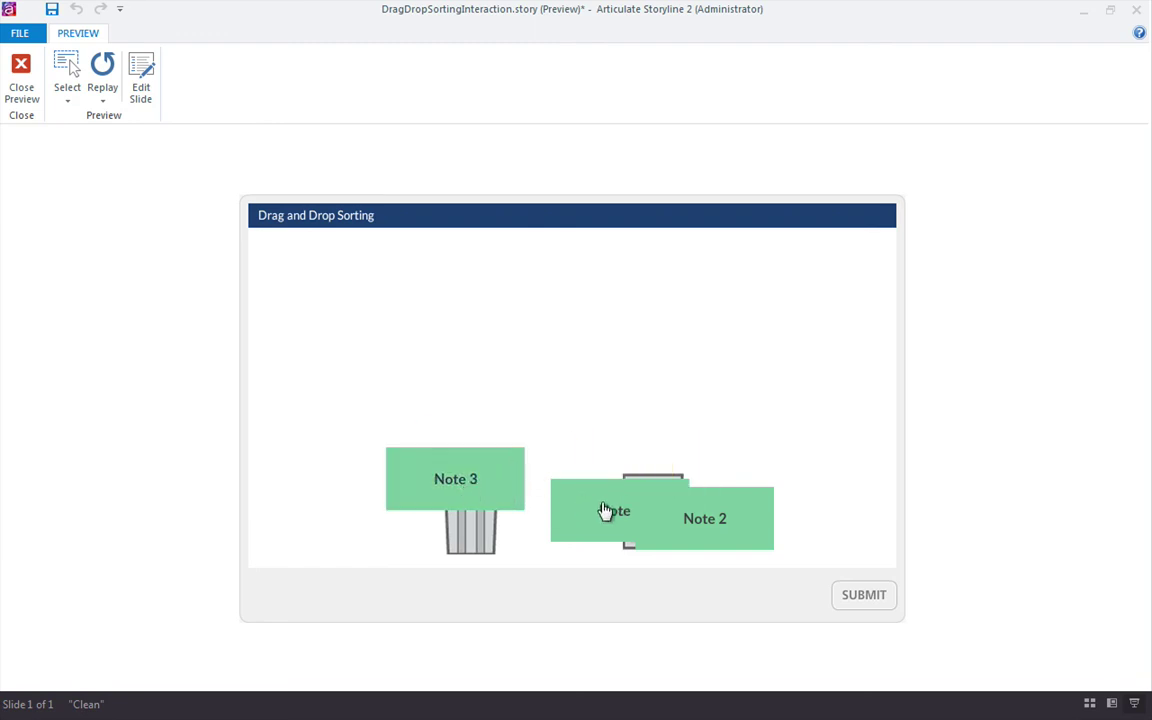
pyautogui.moveTo(607, 509); pyautogui.dragTo(512, 476)
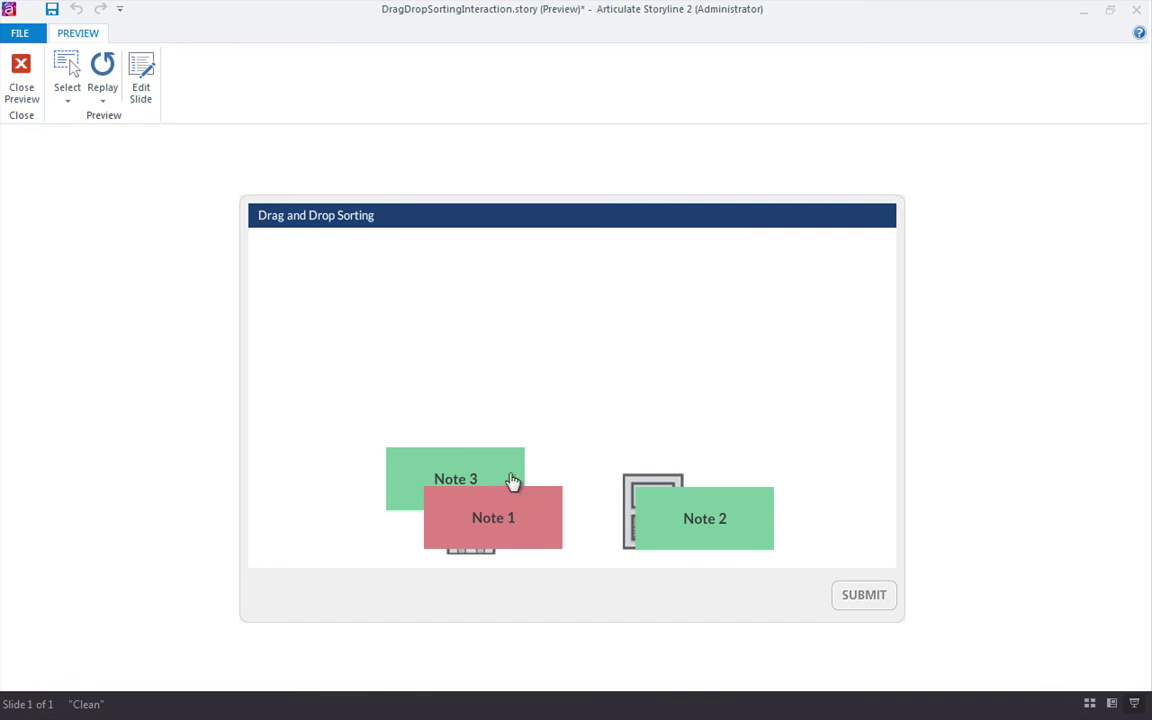
pyautogui.click(851, 598)
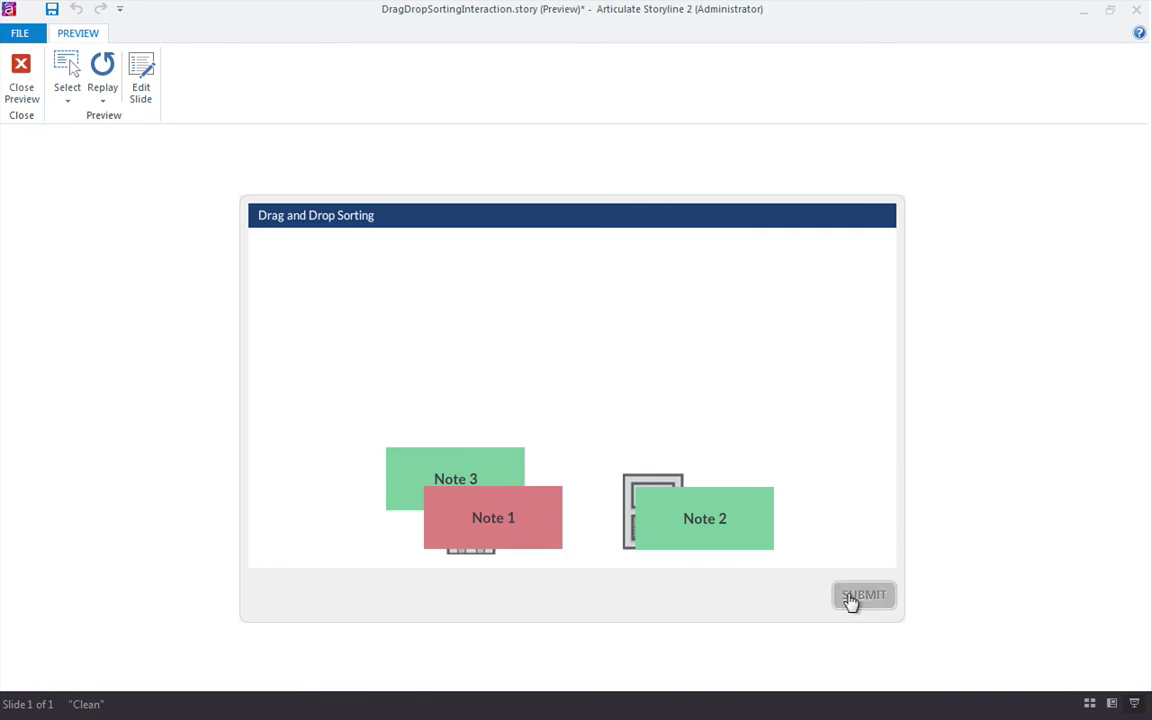